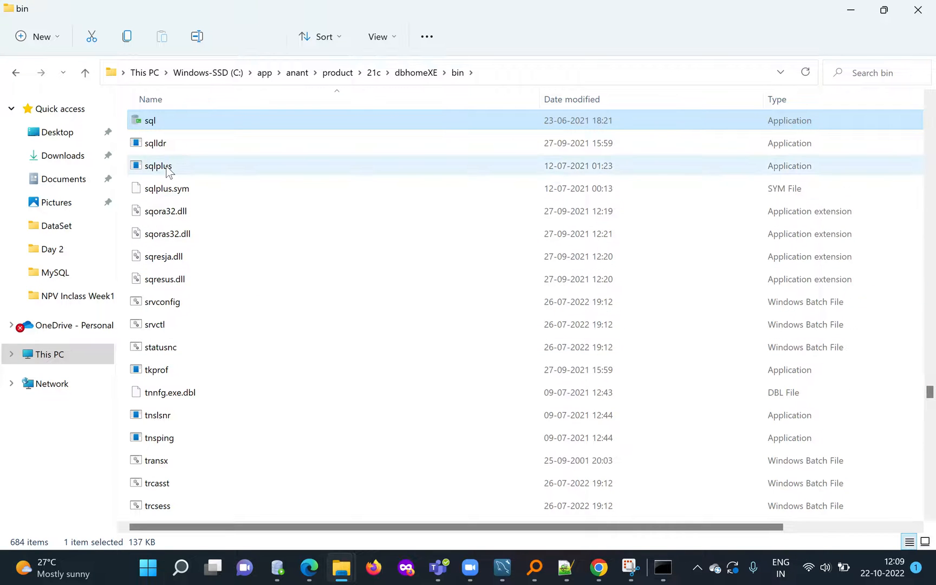
Copy the full path of the dbhomeXE\bin folder that contains sqlplus from File Explorer.
mouse_move(168, 172)
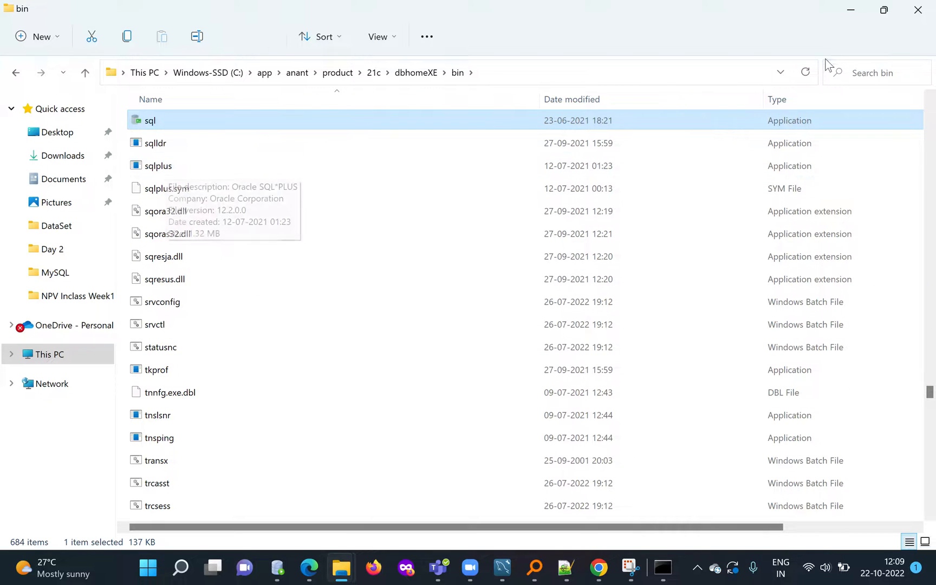
left_click(850, 11)
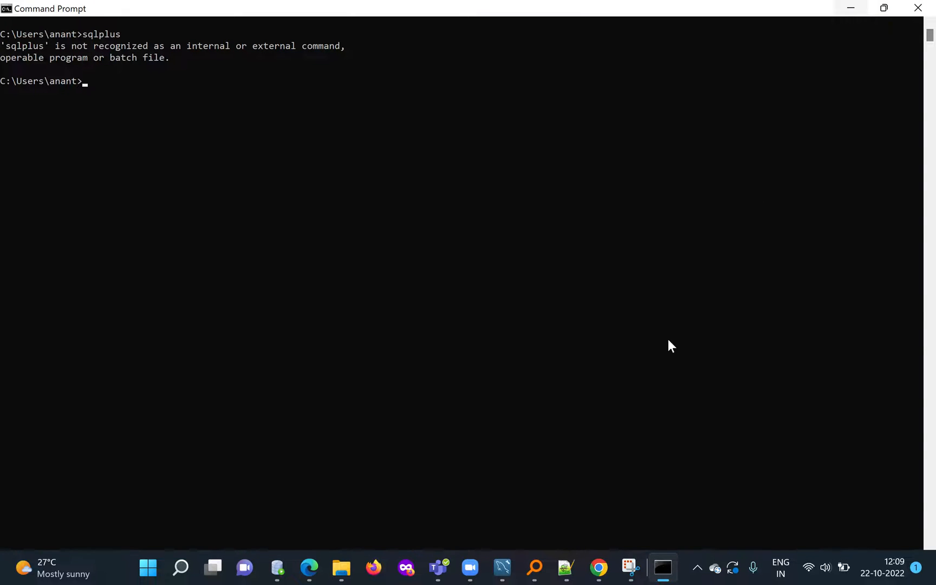
mouse_move(341, 570)
left_click(370, 531)
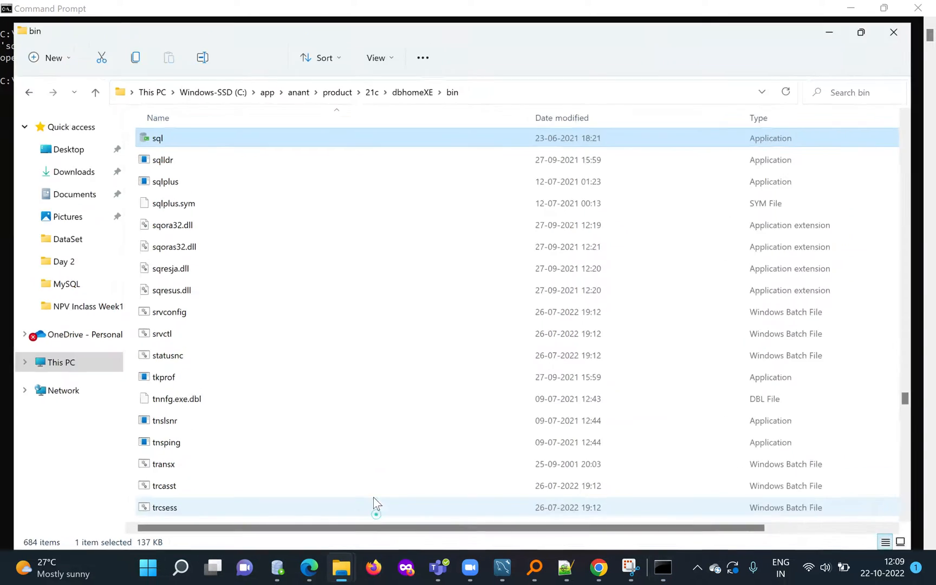
key("alt+d")
key("ctrl+c")
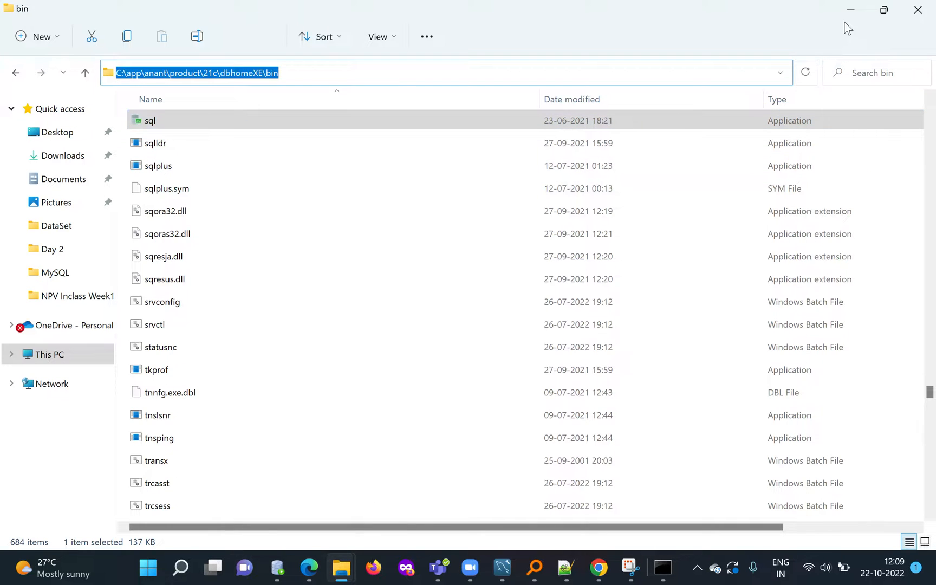
Switch to Command Prompt and change the working directory to the copied dbhomeXE\bin path with cd.
left_click(850, 11)
key("ctrl+v")
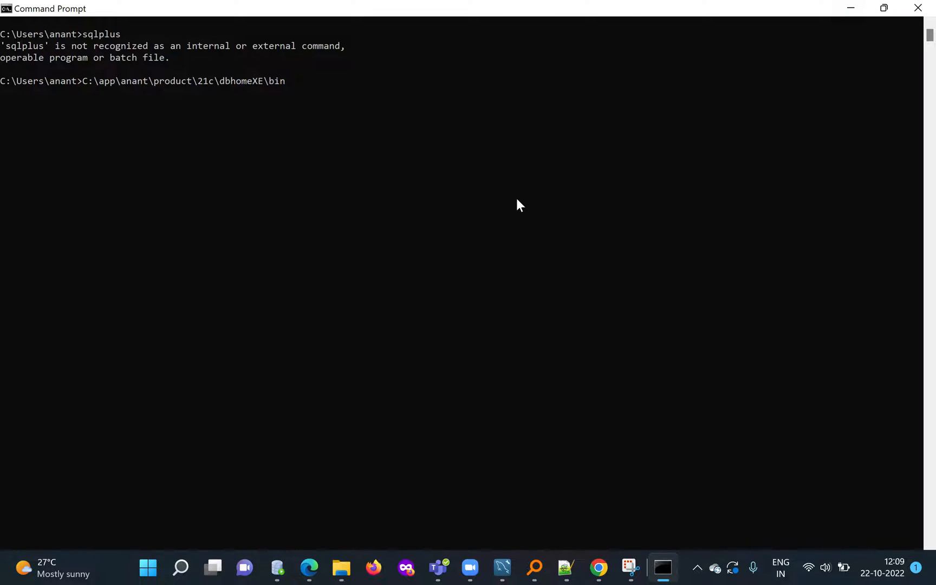
key("Home")
type("cd")
key("Return")
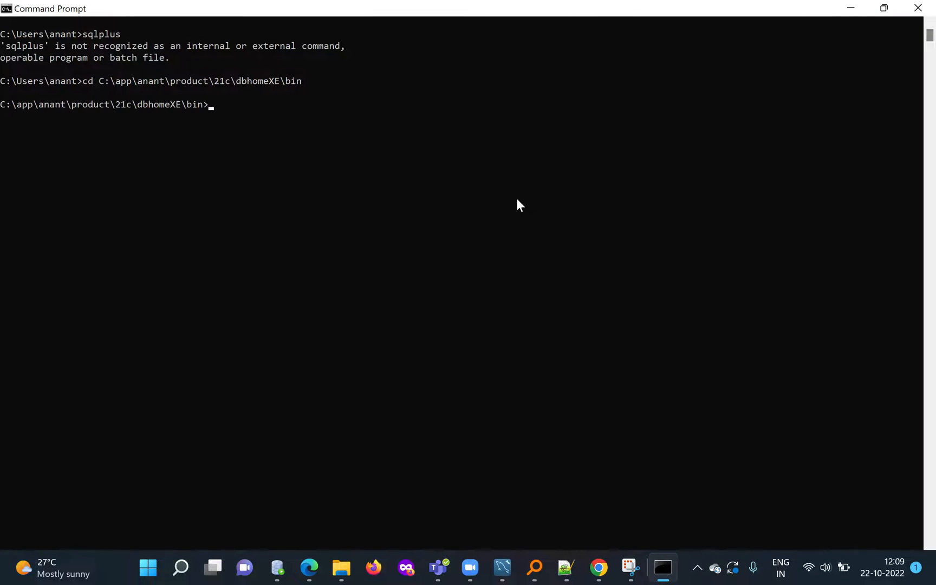
Run sqlplus from the bin folder and submit blank logins until it exits.
type("sqlplus")
key("Return")
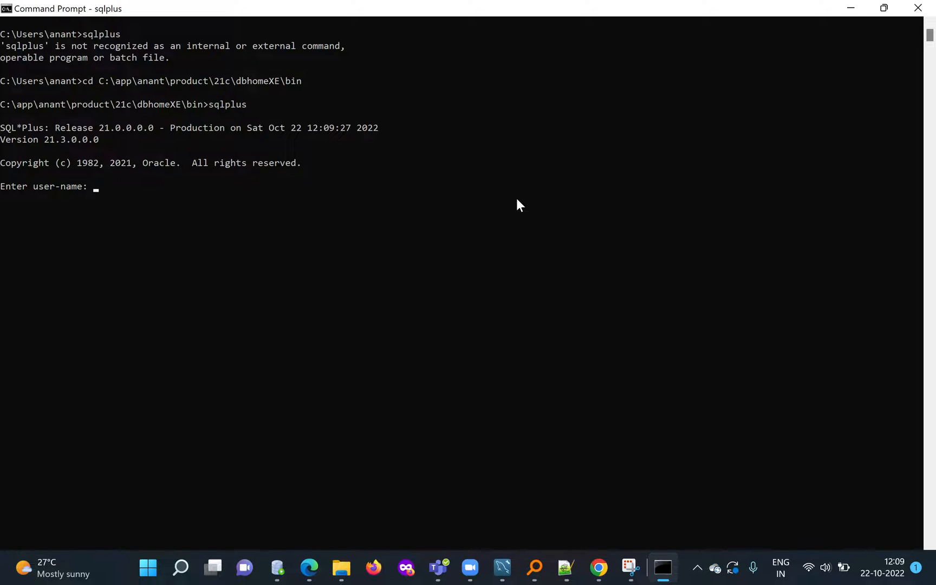
key("Return")
key("Return")
key("Return")
key("Return")
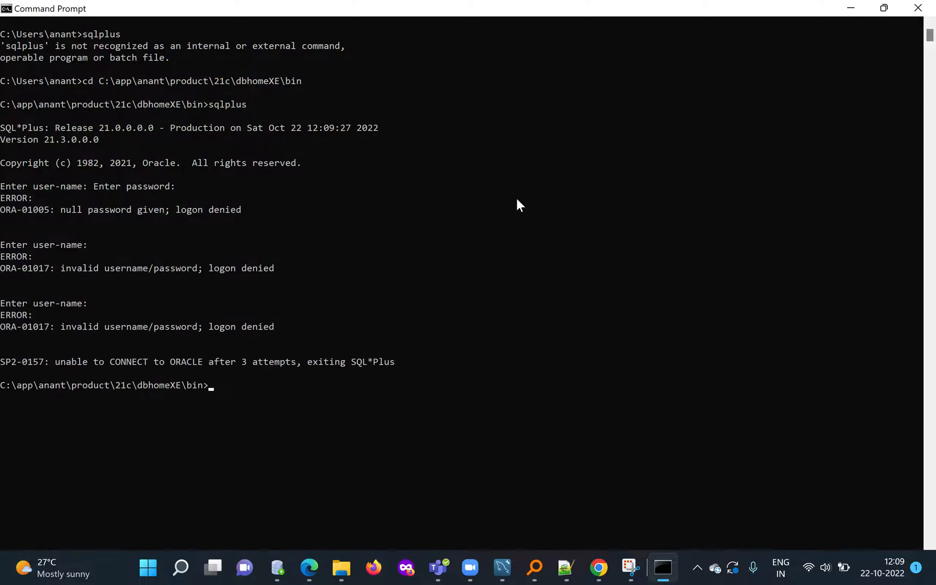
Clear the Command Prompt screen with cls and highlight the current bin directory path.
type("cls")
key("Return")
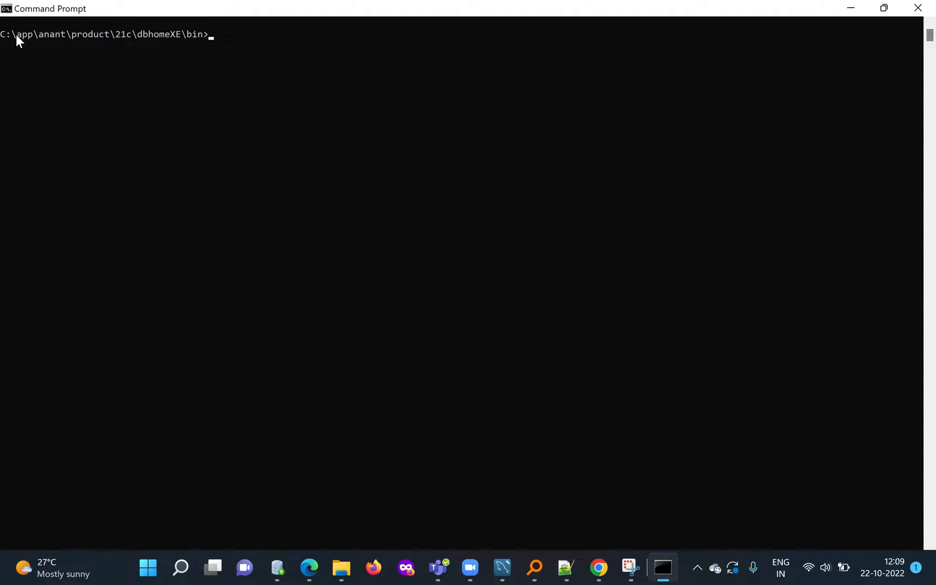
left_click_drag(2, 34, 166, 34)
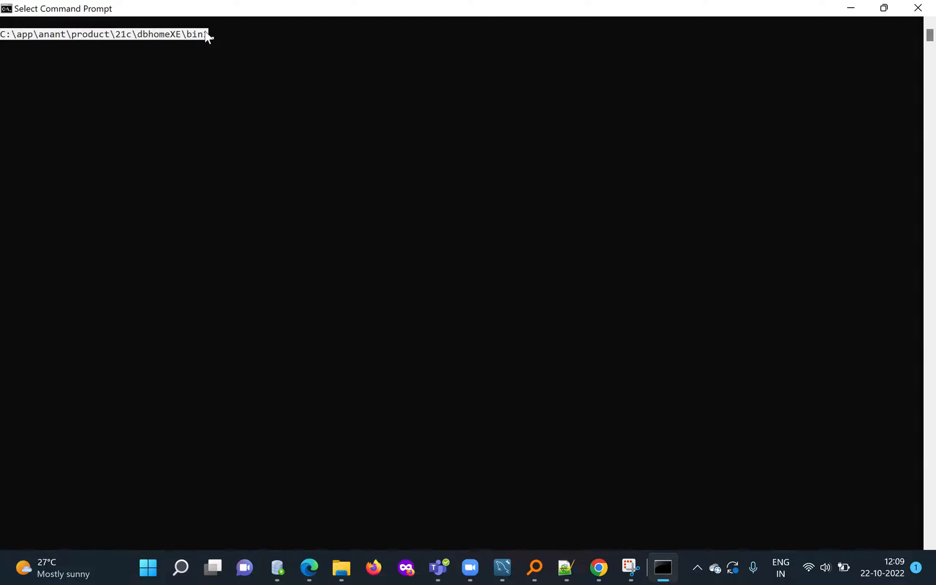
left_click(236, 12)
left_click(224, 39)
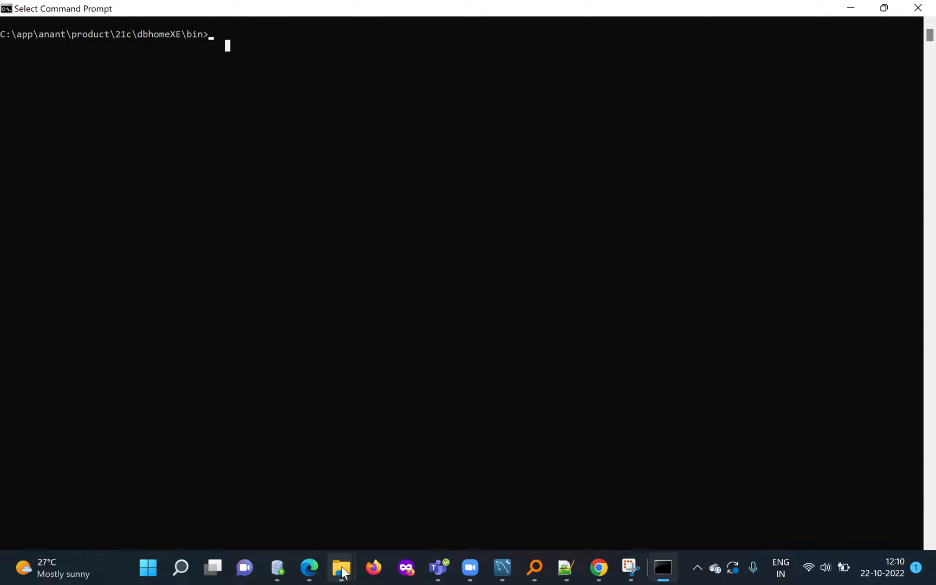
Switch to File Explorer, go up to the dbhomeXE folder, look through its subfolders and select its full path.
mouse_move(341, 567)
left_click(396, 487)
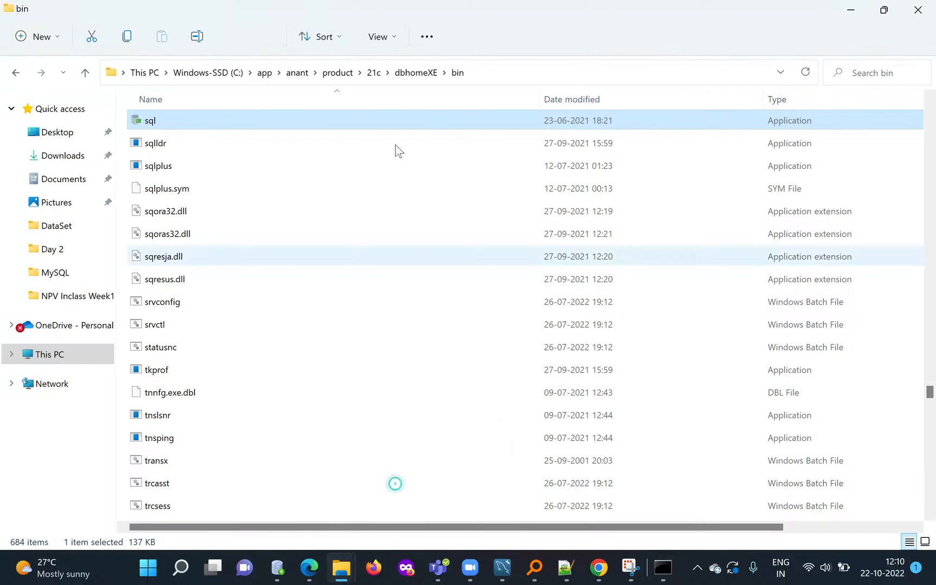
left_click(415, 72)
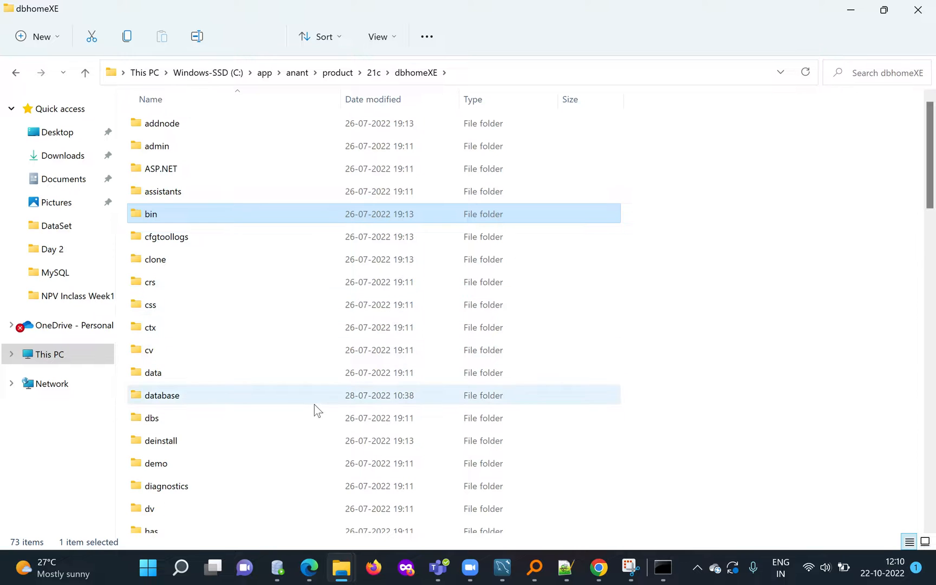
scroll(314, 409, "down", 10)
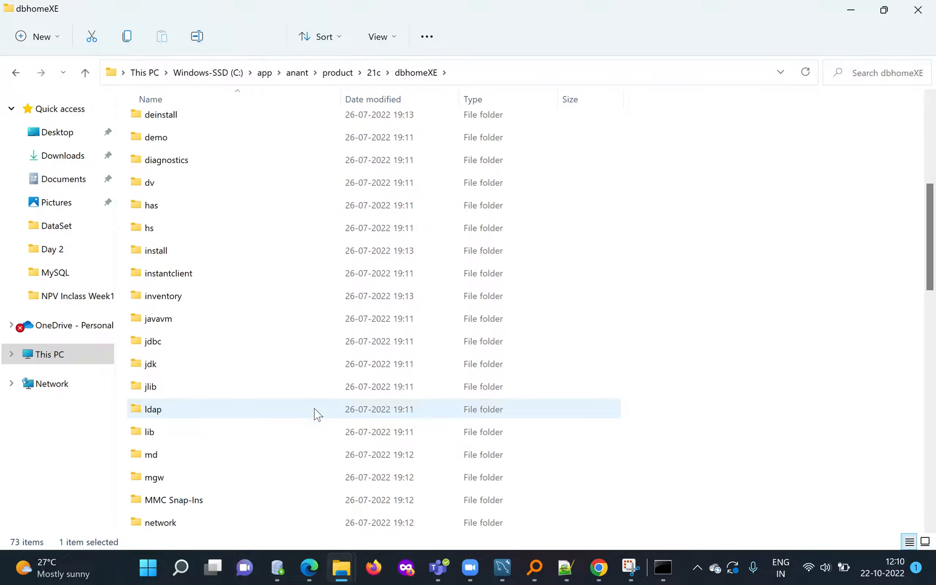
scroll(314, 409, "up", 10)
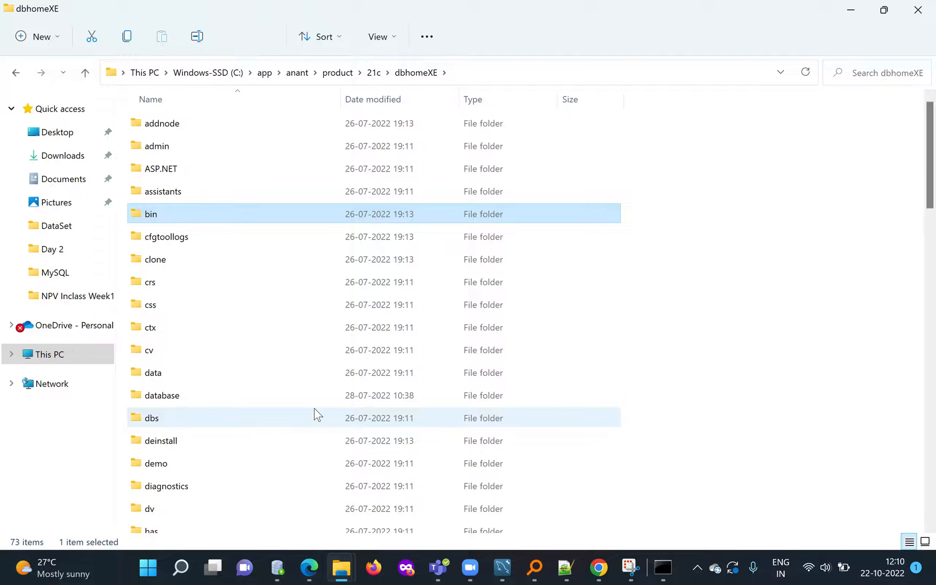
left_click(409, 73)
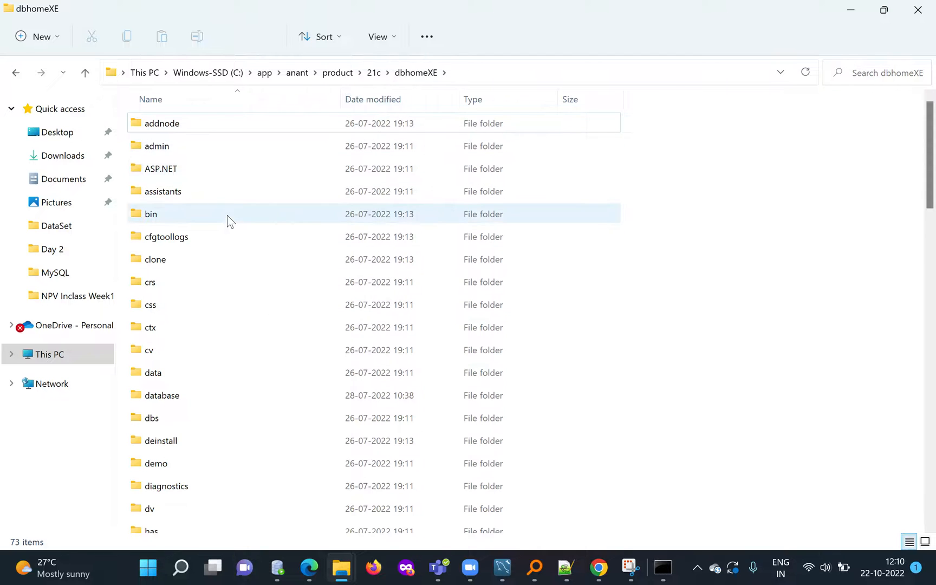
scroll(230, 225, "down", 9)
scroll(250, 420, "up", 6)
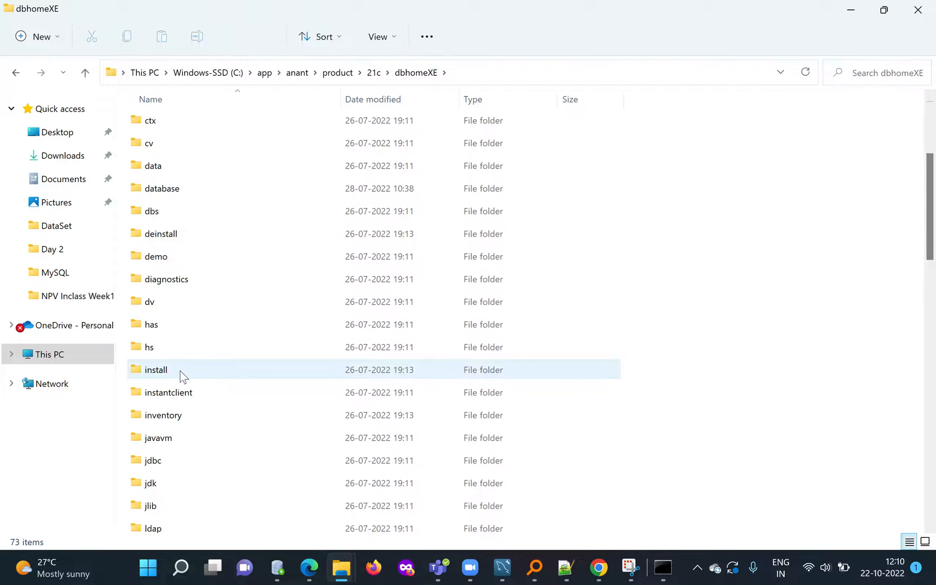
mouse_move(180, 370)
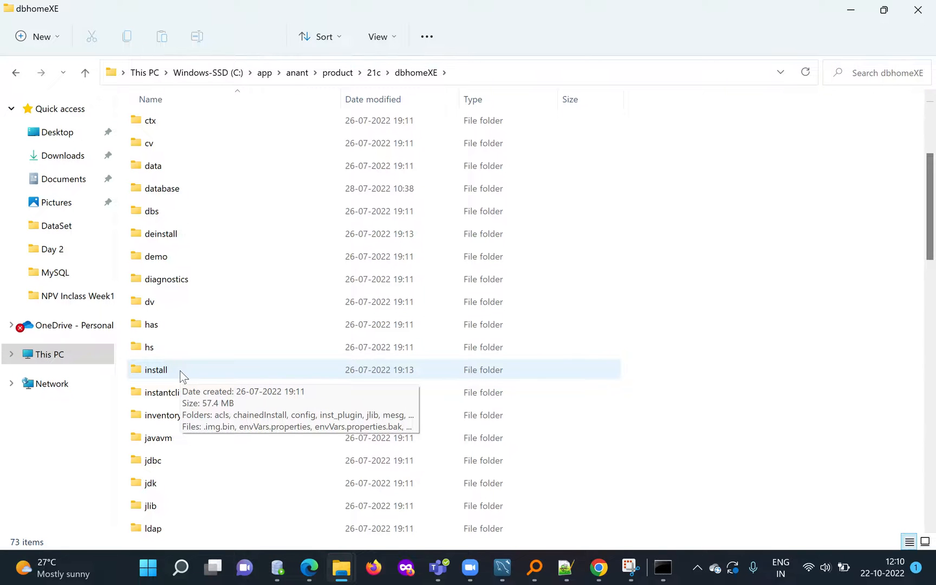
scroll(180, 370, "down", 3)
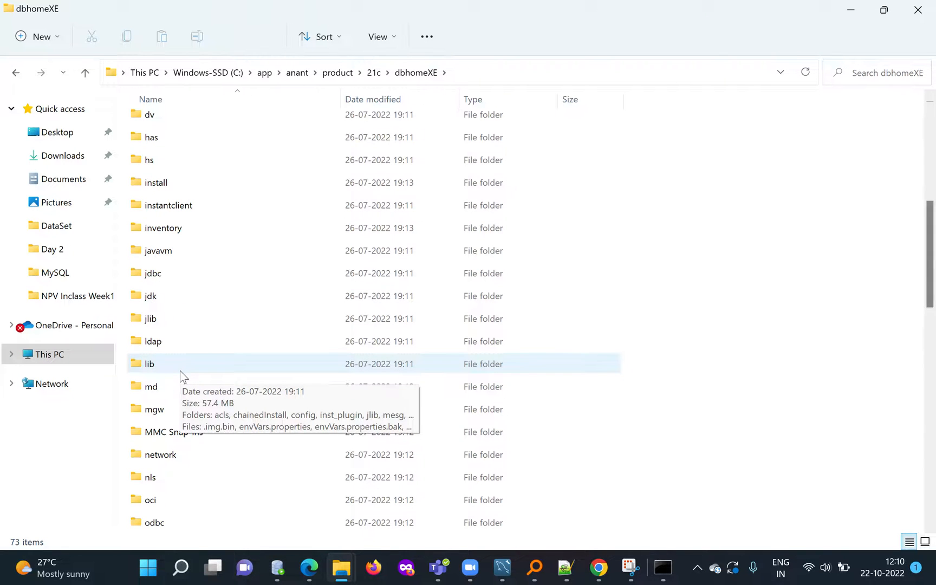
left_click(466, 73)
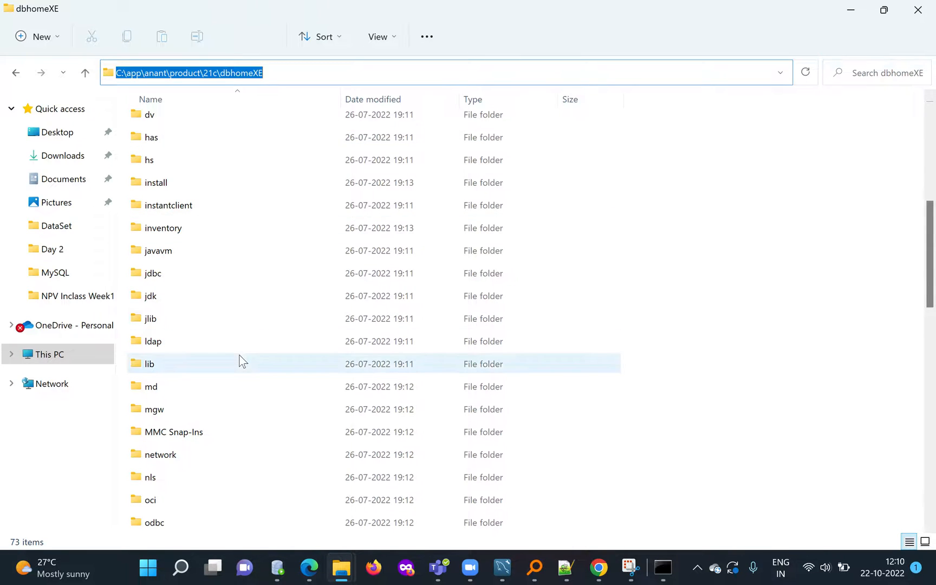
left_click(849, 9)
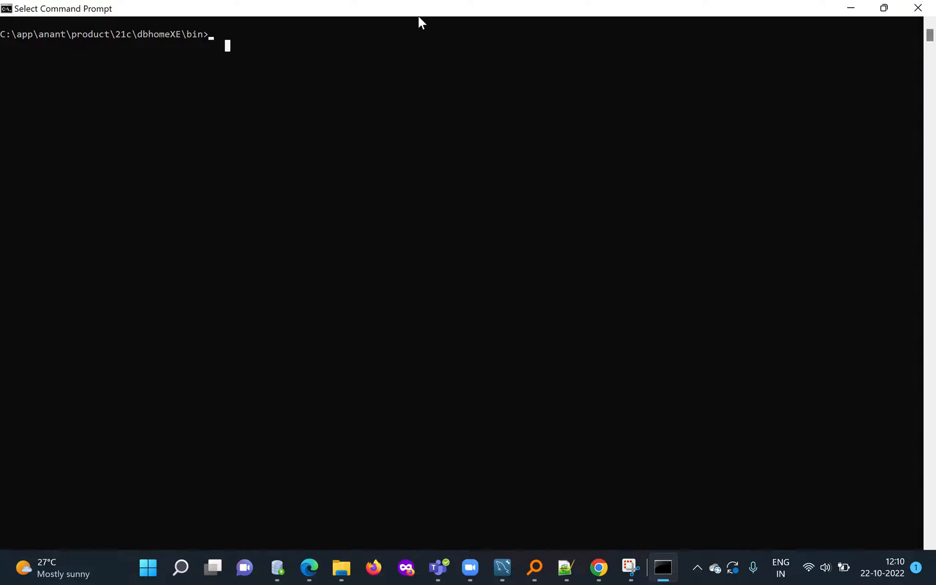
Check the Oracle home variable in Command Prompt with echo %oracle_home%.
key("Escape")
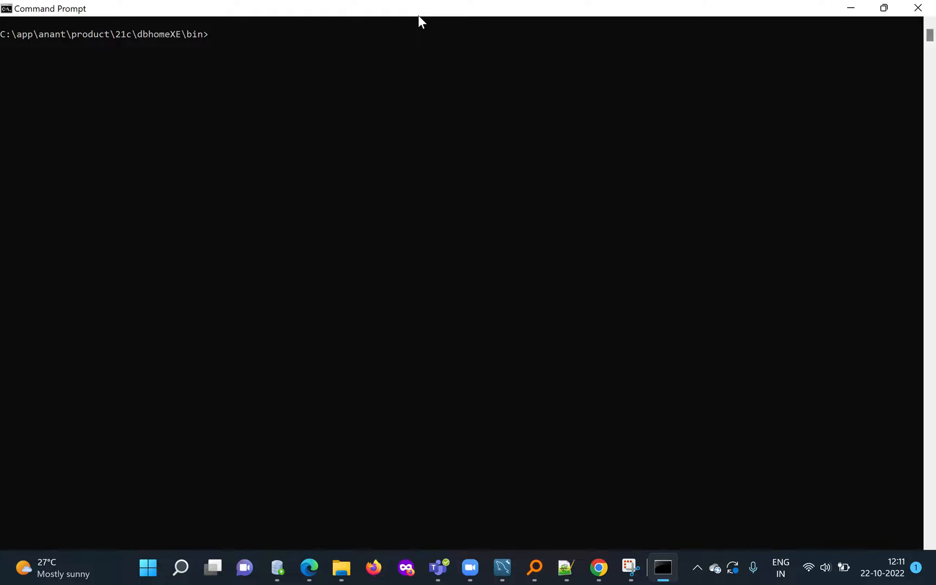
type("echo %oracle_home%4")
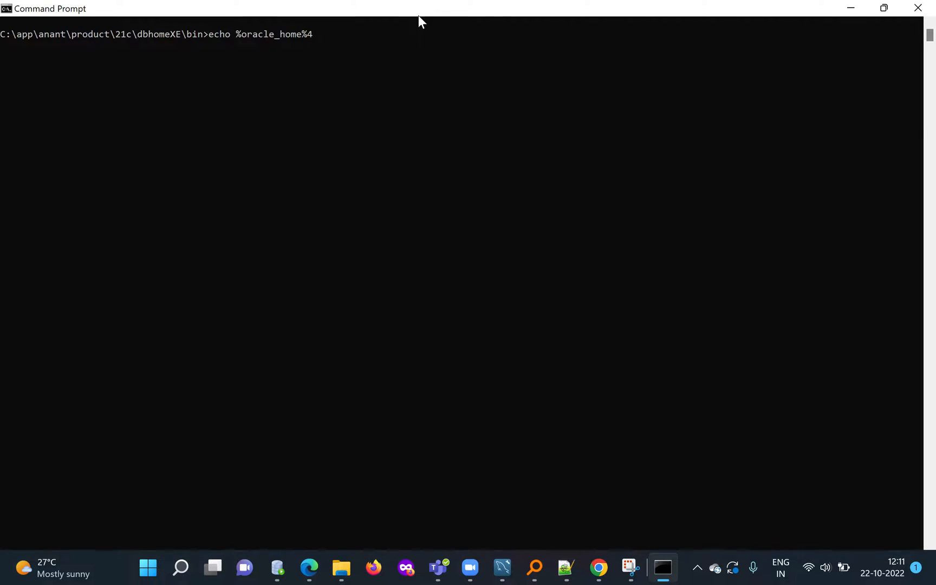
key("BackSpace")
key("Return")
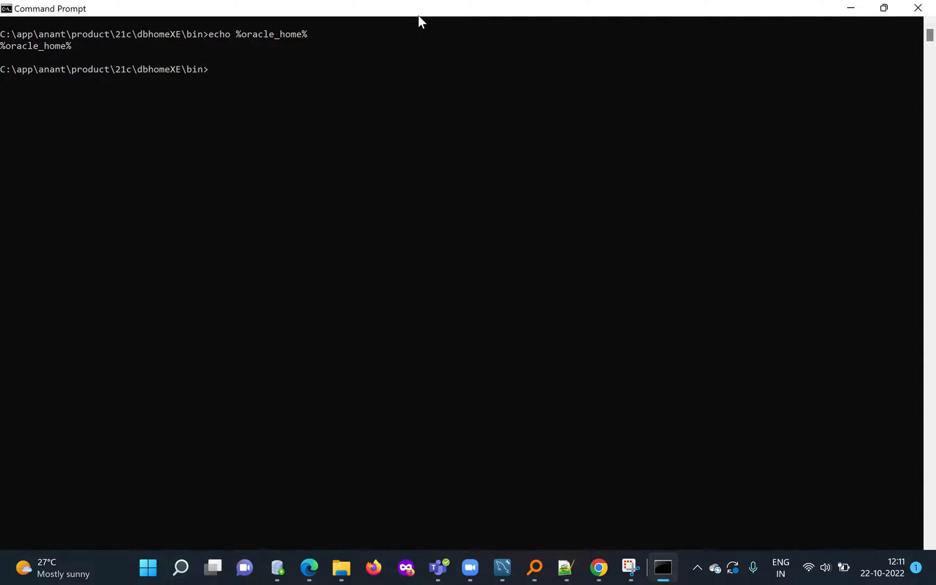
mouse_move(85, 55)
left_mouse_down()
mouse_move(73, 59)
mouse_move(86, 62)
left_mouse_up()
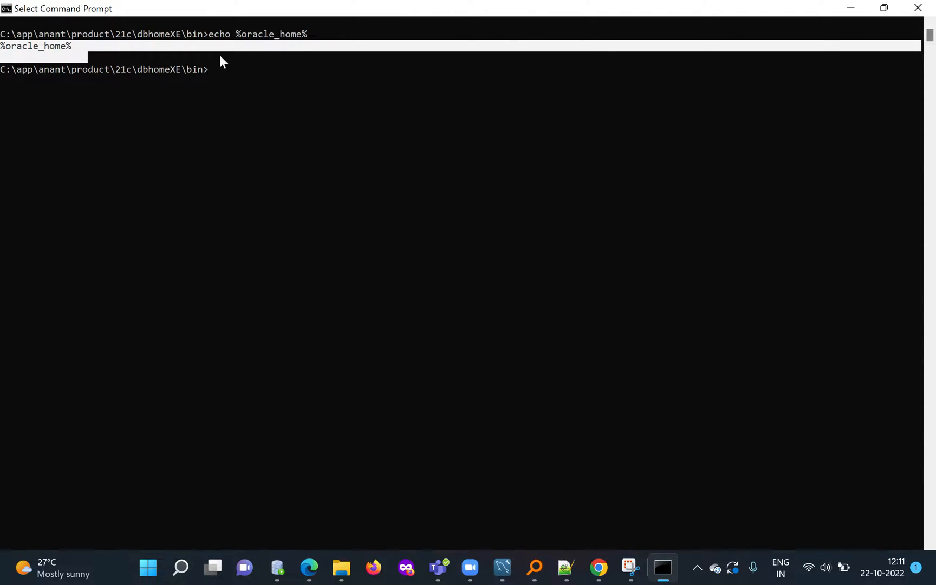
key("Escape")
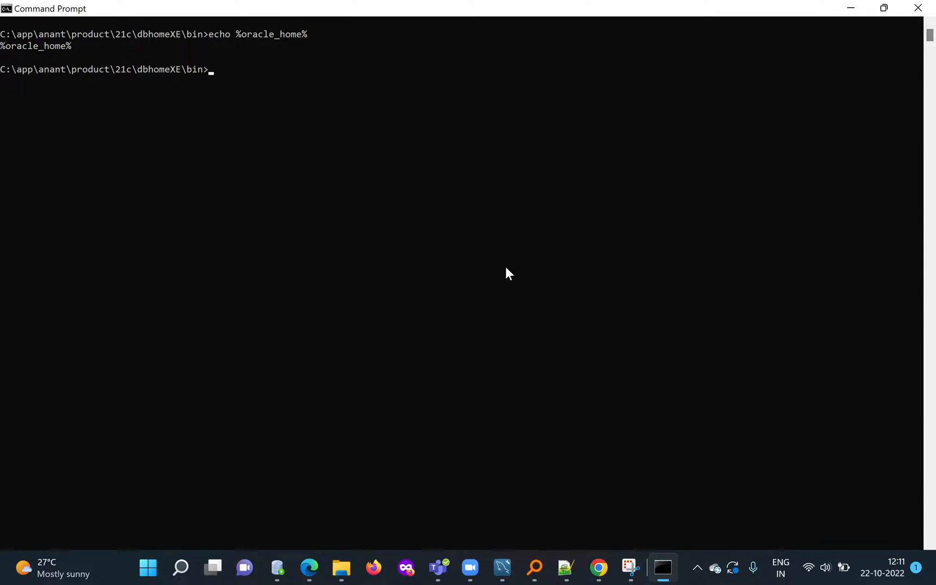
Search Windows for env, open Edit the system environment variables, and bring up the Environment Variables dialog.
key("super+s")
type("envo")
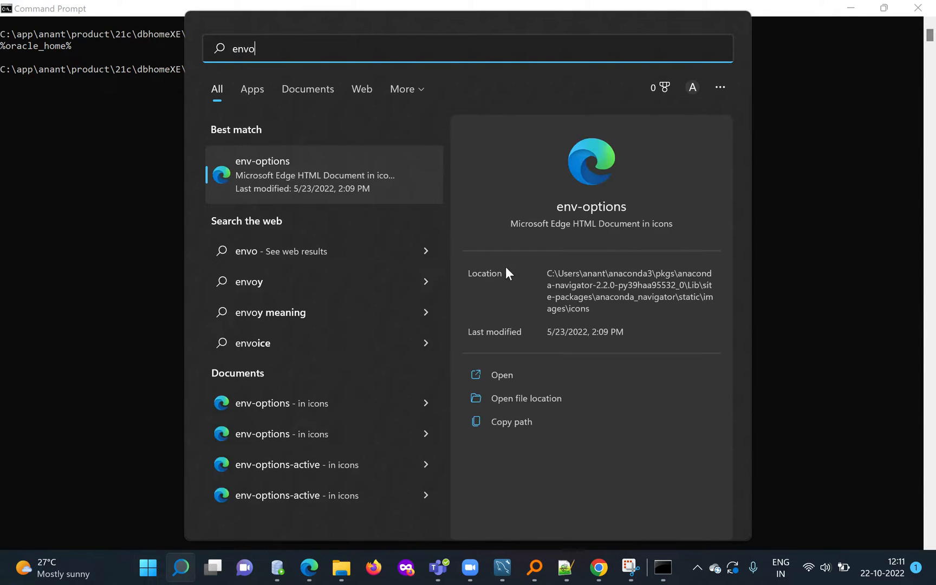
key("BackSpace")
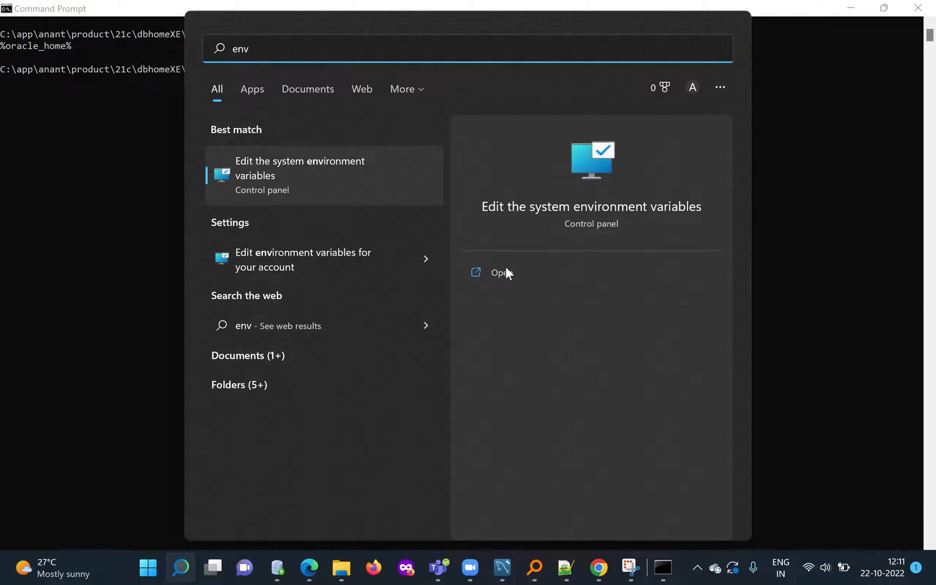
left_click(308, 177)
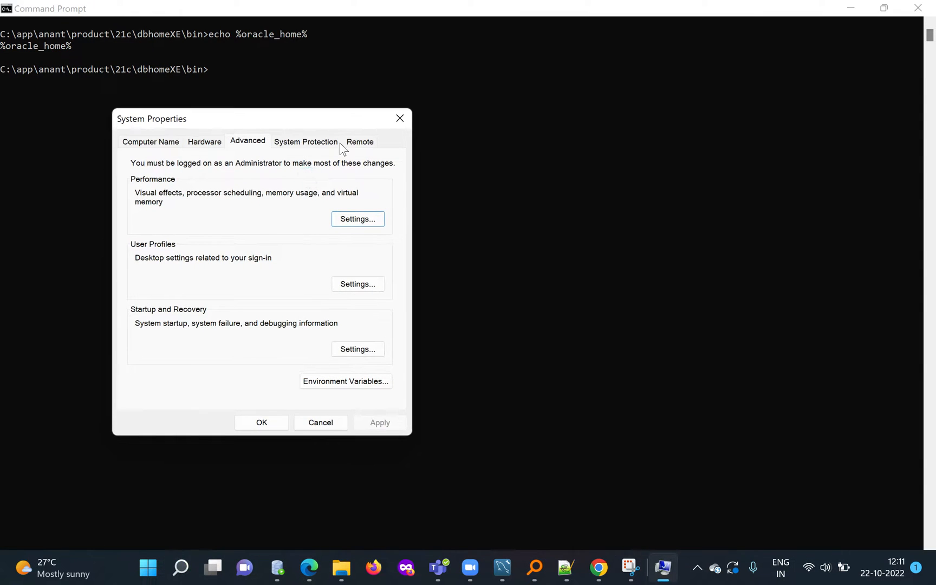
left_click_drag(324, 123, 356, 58)
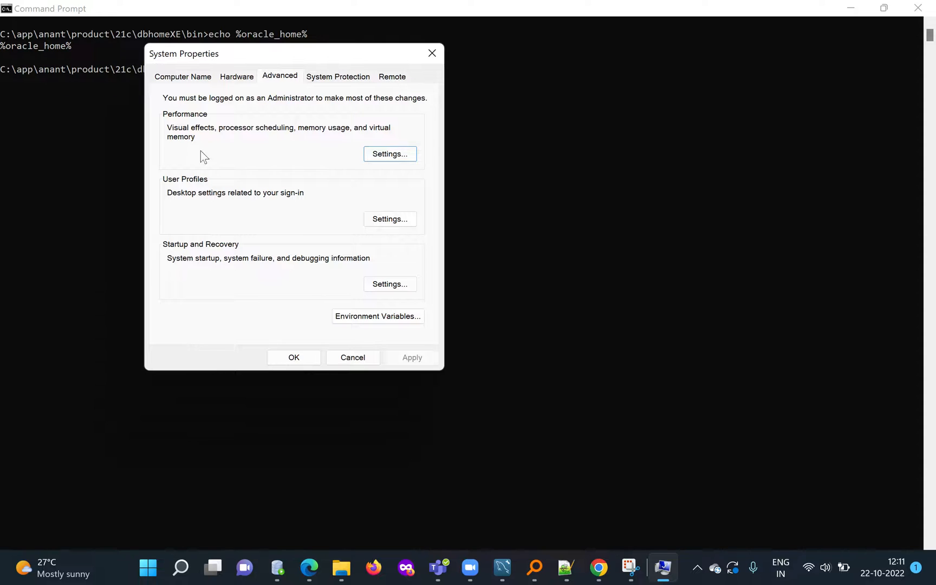
left_click(377, 317)
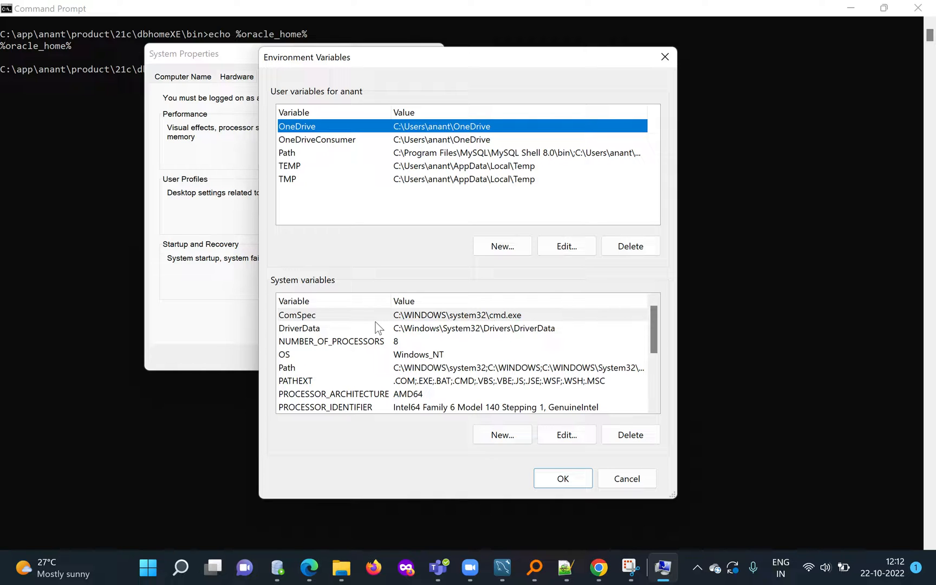
Look through the existing system variables and start a new system variable named ORACLE_HOME.
left_click(303, 356)
scroll(307, 364, "down", 2)
scroll(307, 364, "up", 2)
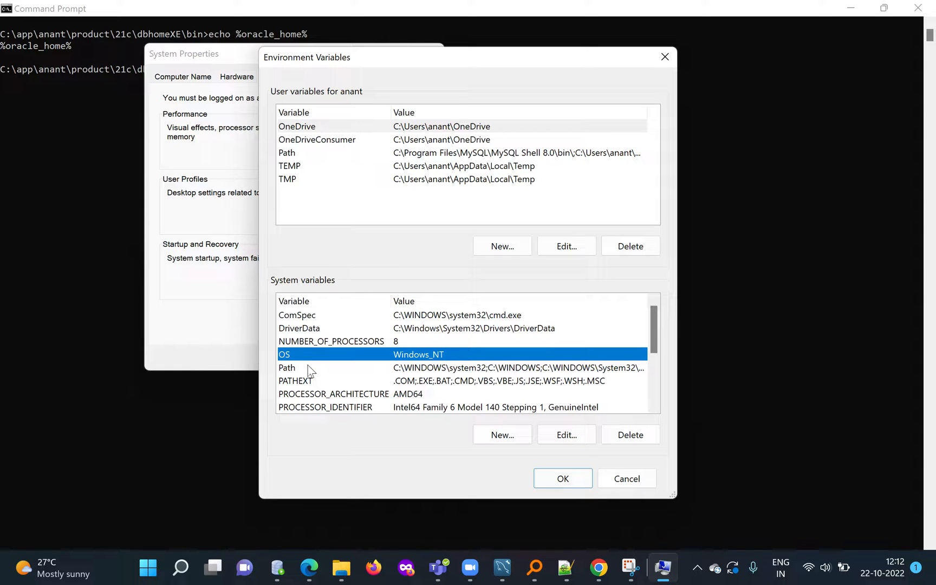
scroll(313, 370, "down", 3)
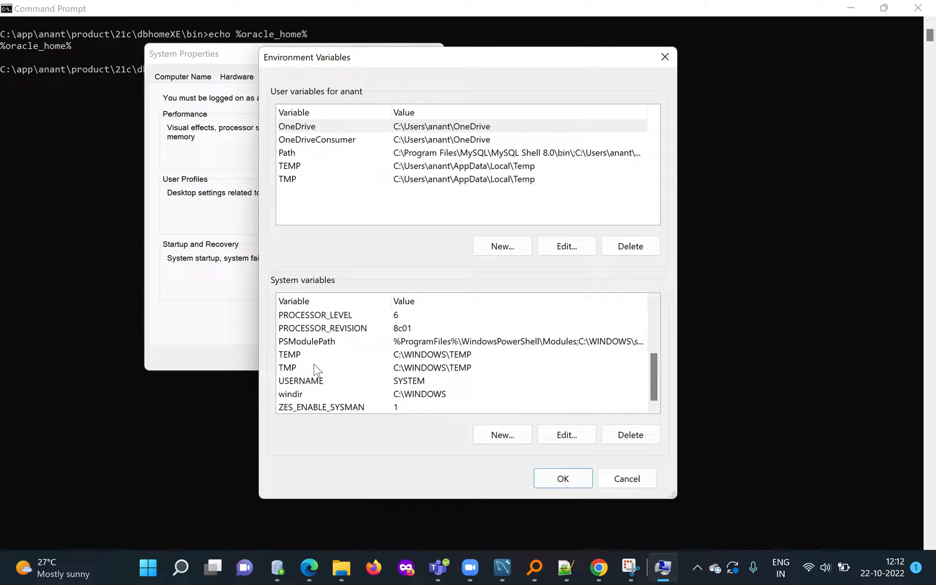
scroll(314, 364, "up", 2)
left_click(503, 437)
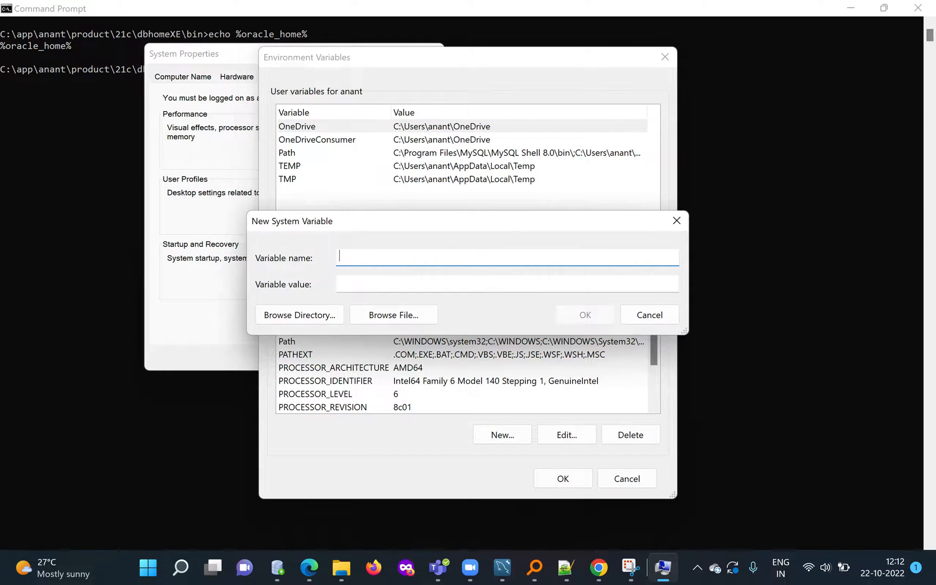
key("Caps_Lock")
type("ORACLE_HOME")
key("Tab")
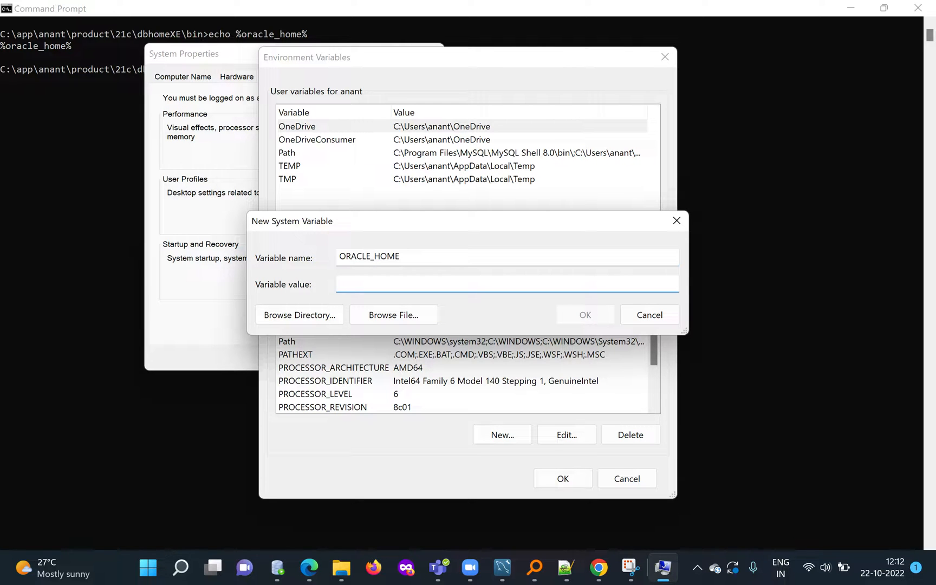
Copy the dbhomeXE folder's full path from File Explorer into the ORACLE_HOME value, and save the environment variable changes.
mouse_move(344, 570)
left_click(388, 498)
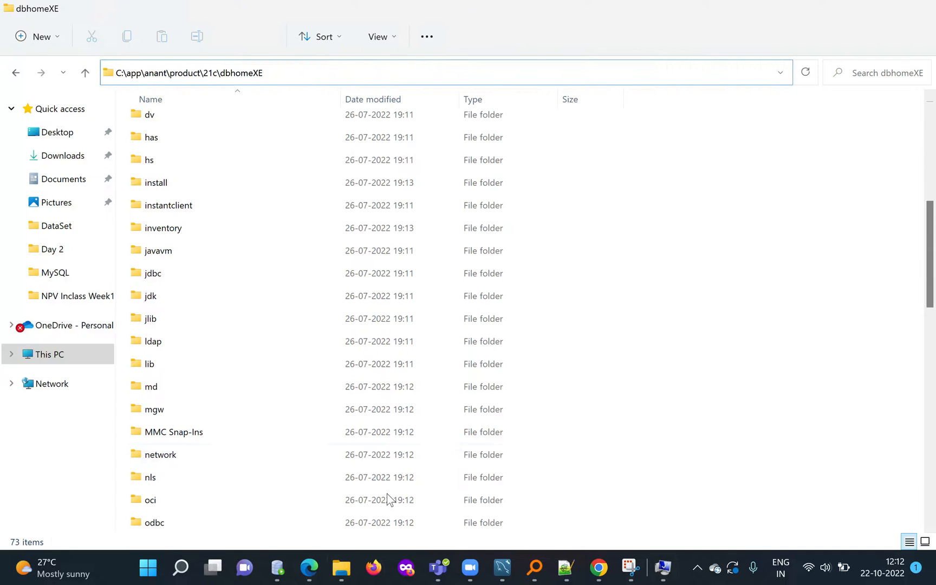
left_click(523, 78)
key("ctrl+c")
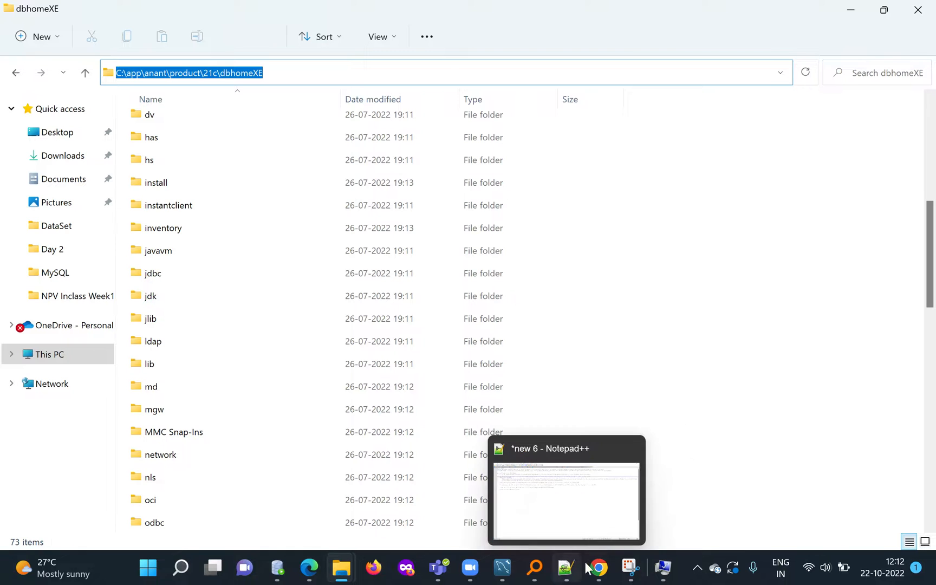
left_click(661, 569)
key("ctrl+v")
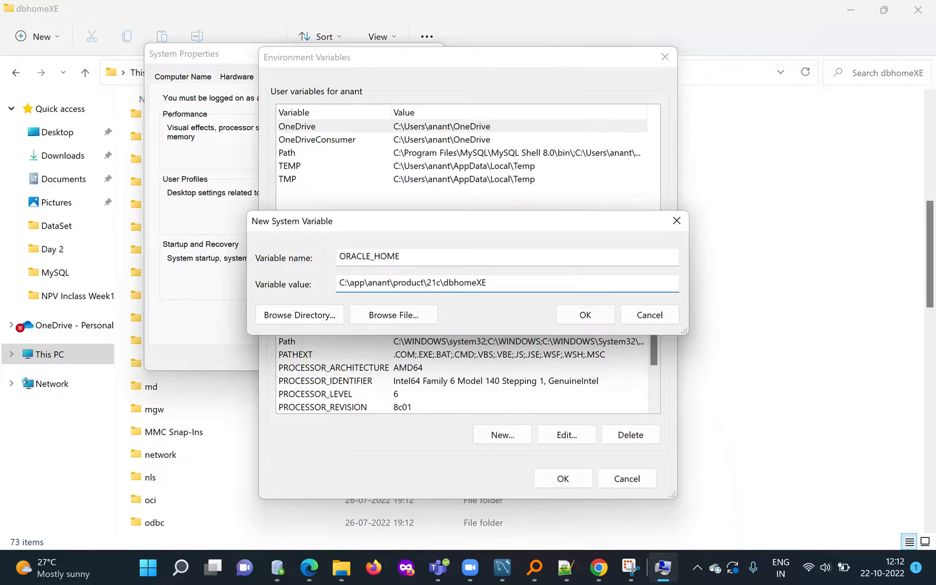
left_click(584, 314)
left_click(553, 479)
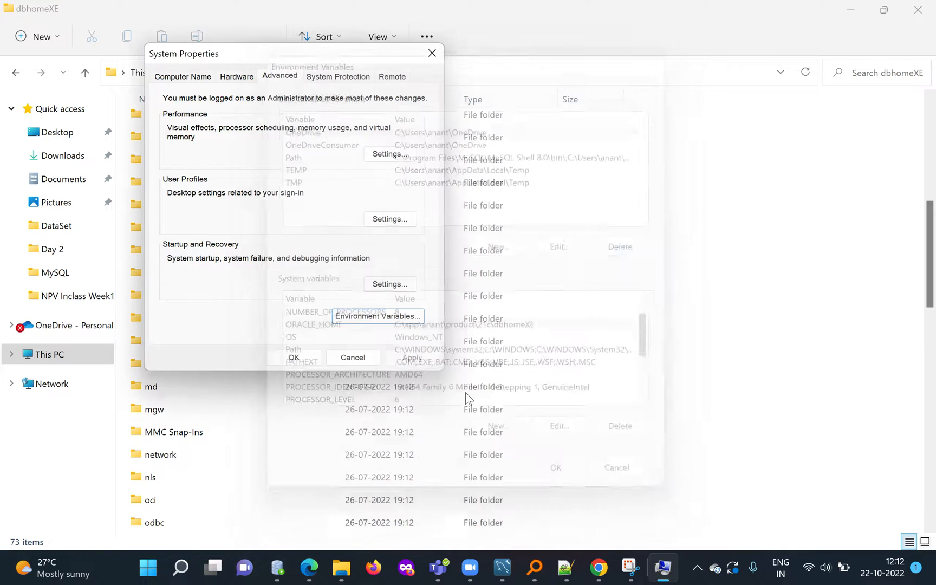
left_click(303, 359)
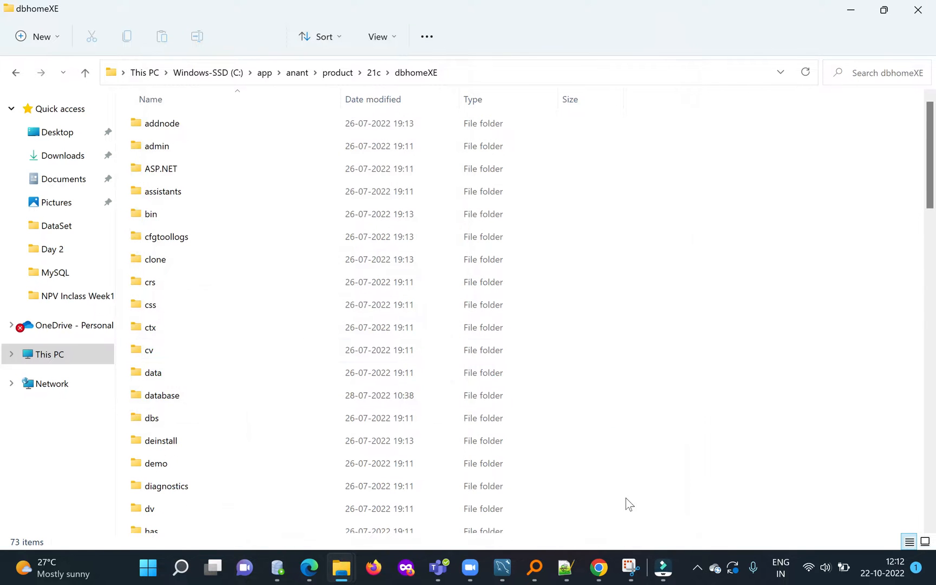
Open a new Command Prompt window and check the Oracle home variable with echo %ORACLE_HOME%.
key("super")
type("CMD")
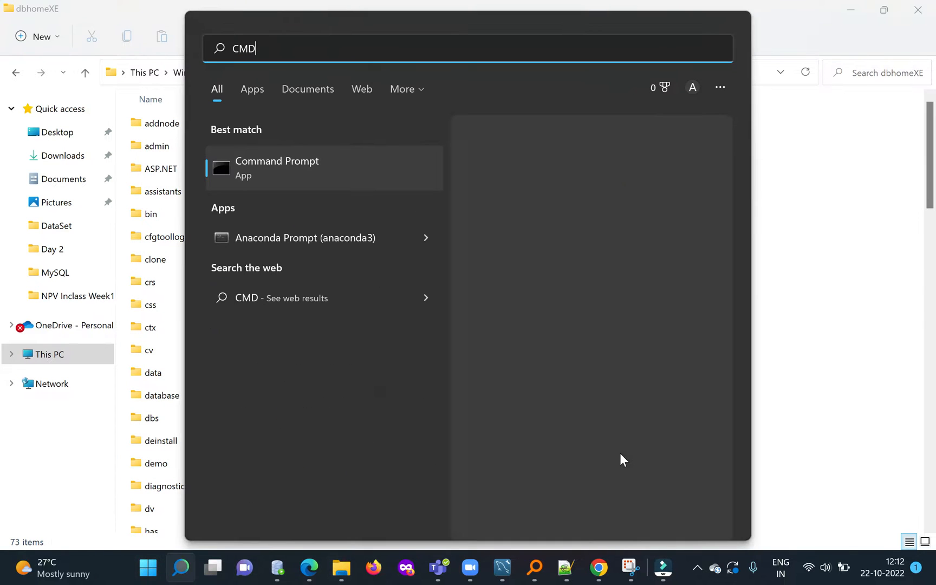
key("Return")
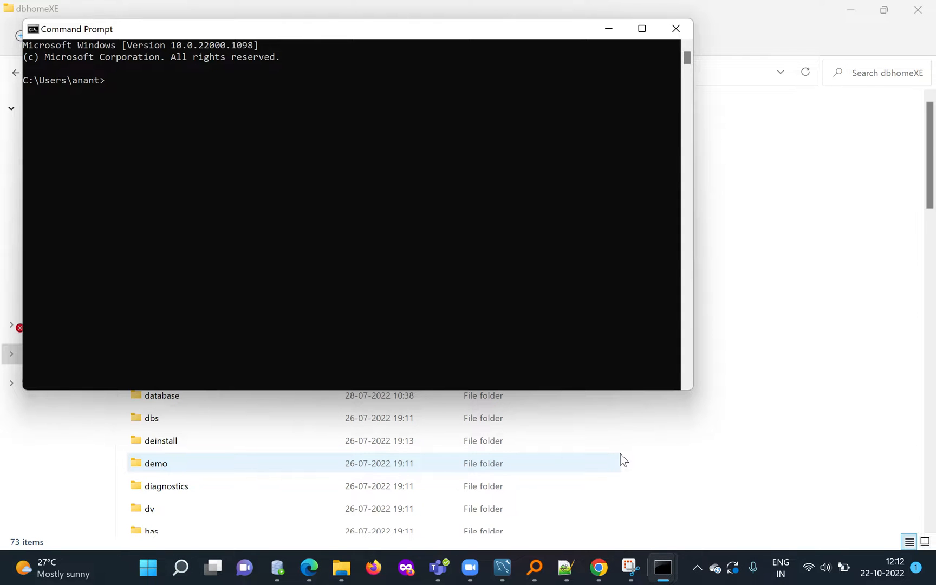
key("Caps_Lock")
type("echo")
key("Caps_Lock")
type("%OR")
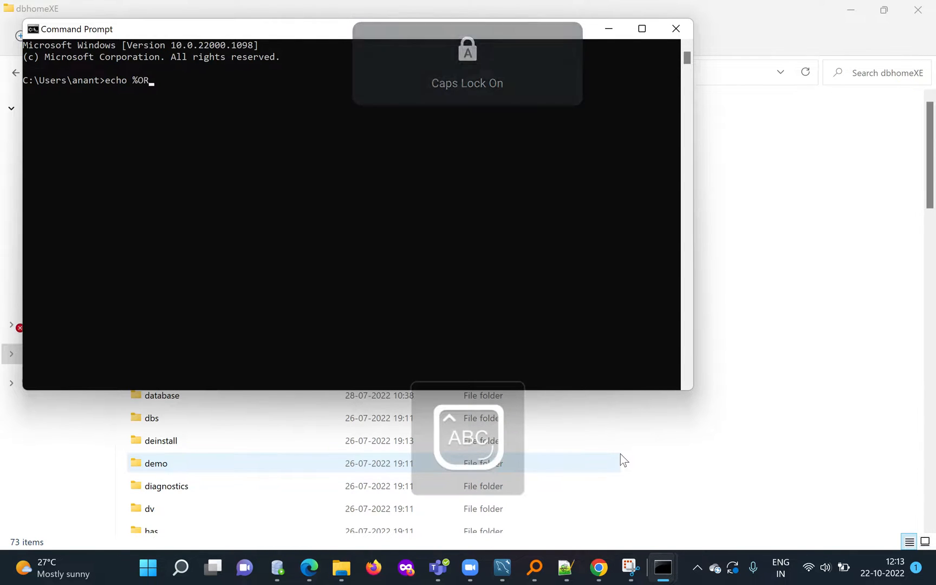
type("ACLE_HOM")
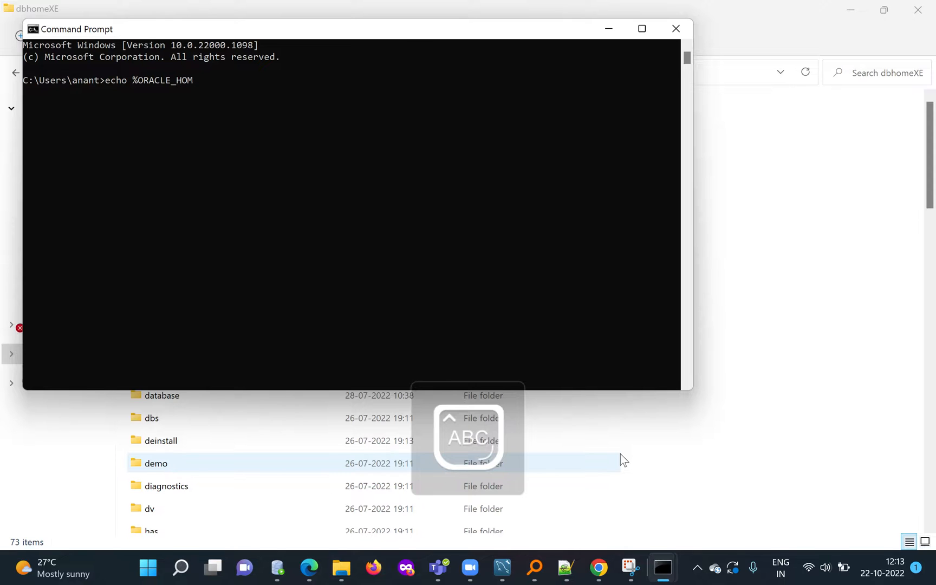
type("E%")
key("Return")
Try to start SQL*Plus from the user directory with the command sqlplus.
key("Caps_Lock")
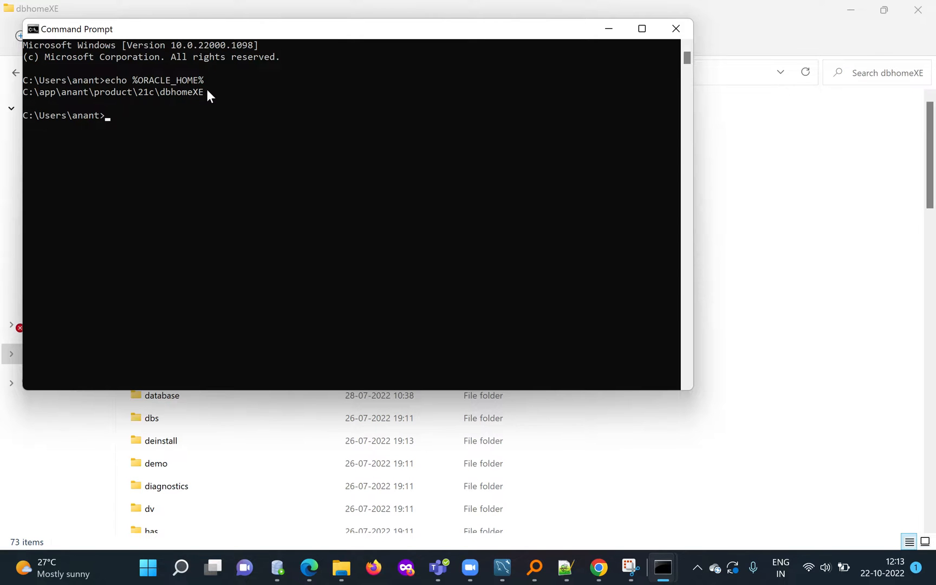
type("sqlplus")
key("Return")
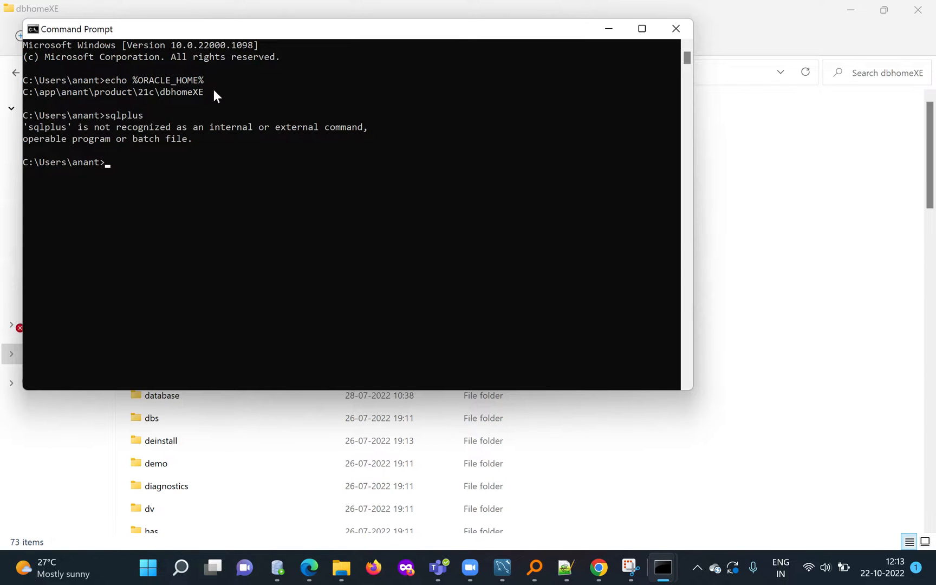
Switch to File Explorer, check the dbhomeXE folder's full path and open its bin subfolder.
left_click(790, 246)
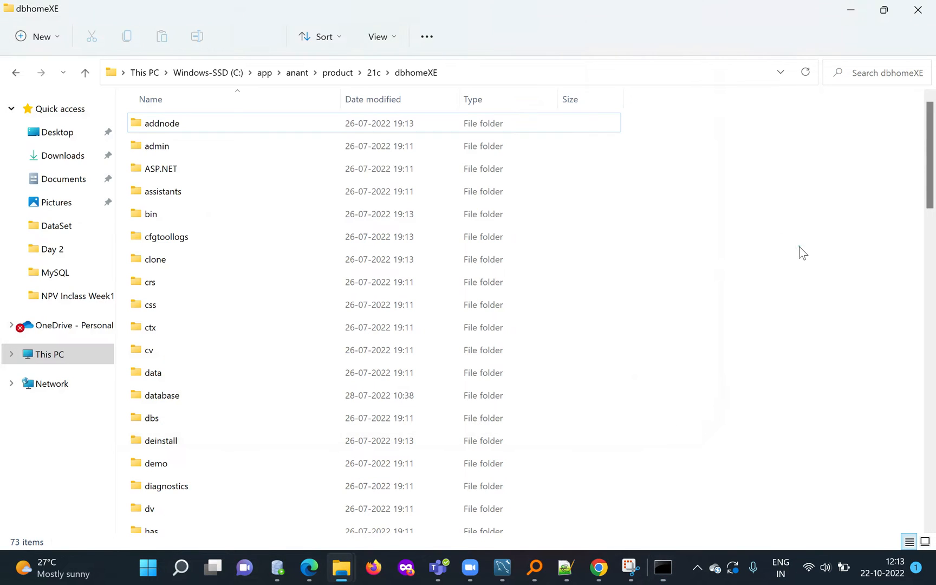
left_click(462, 71)
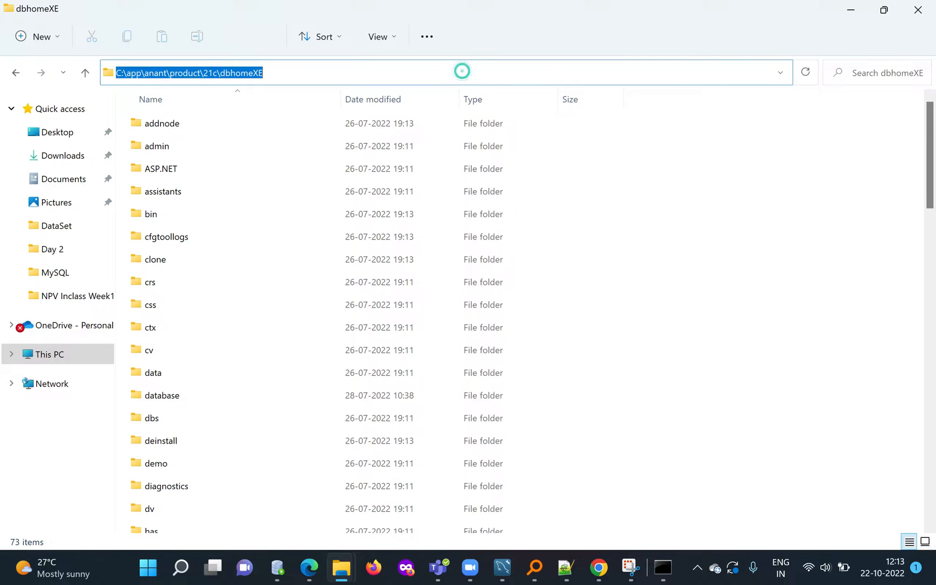
left_click(727, 337)
double_click(154, 217)
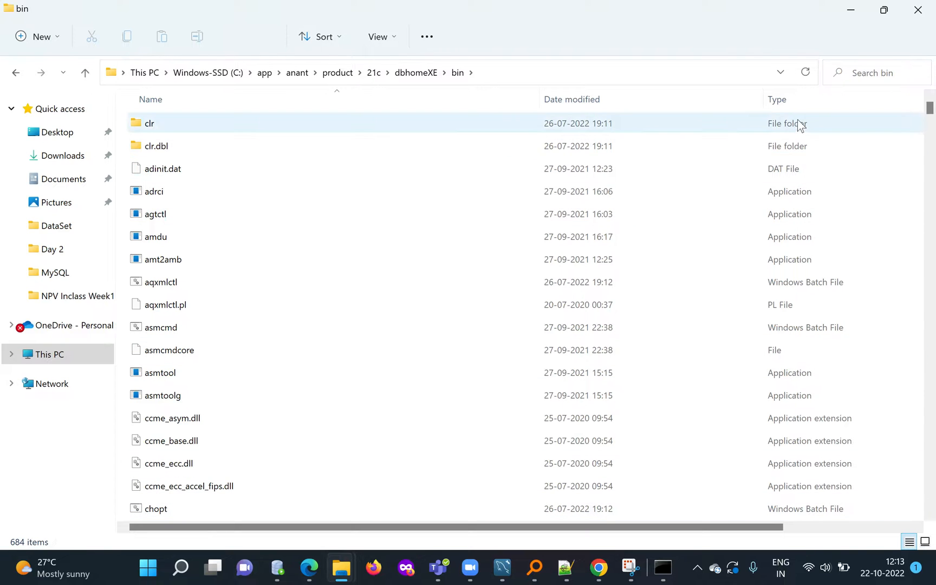
Search Windows for the system environment variables settings and open the system Path variable for editing.
key("super")
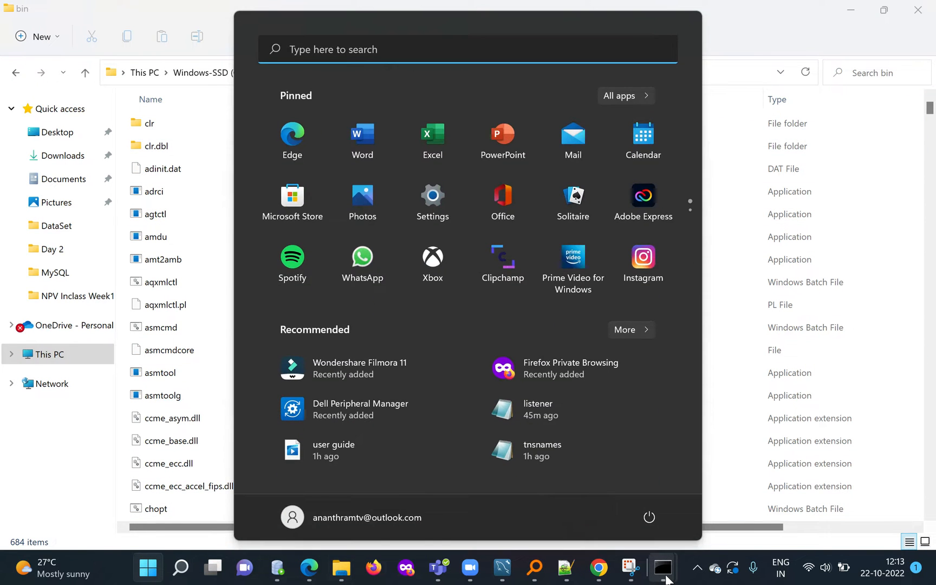
type("en")
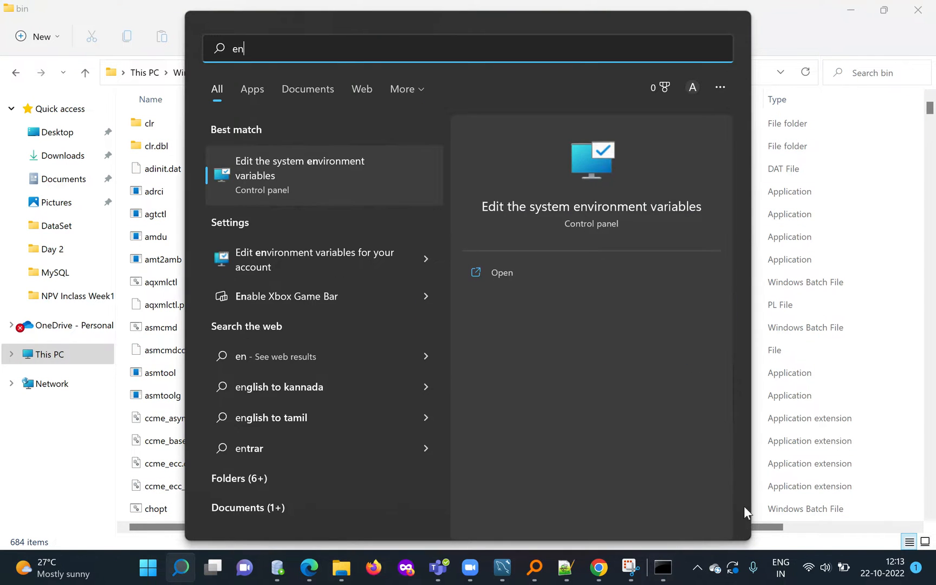
left_click(500, 272)
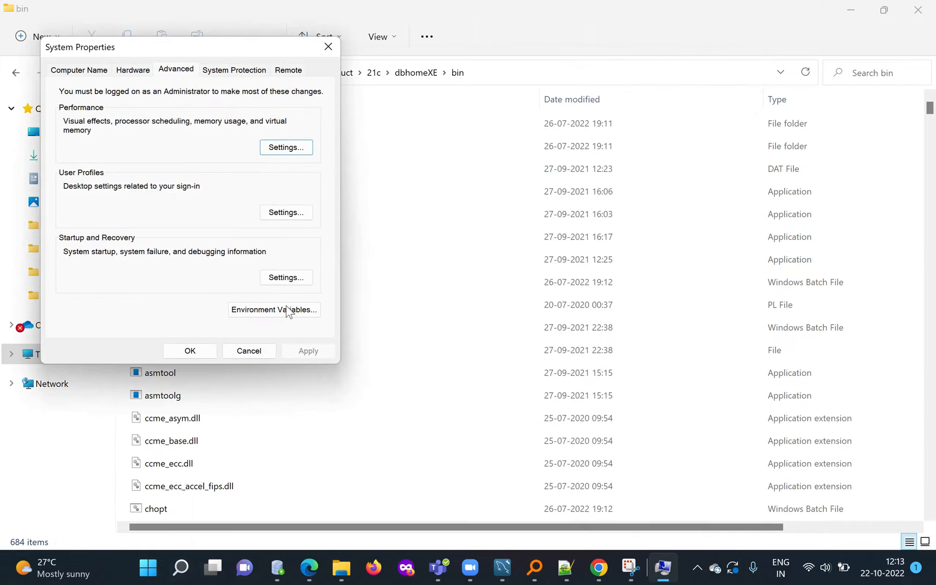
left_click(287, 310)
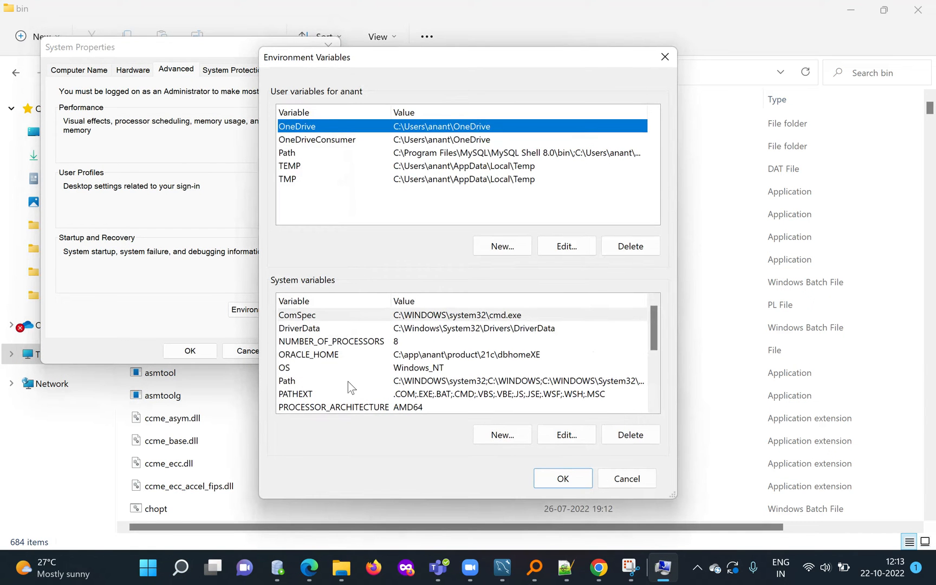
scroll(347, 381, "down", 1)
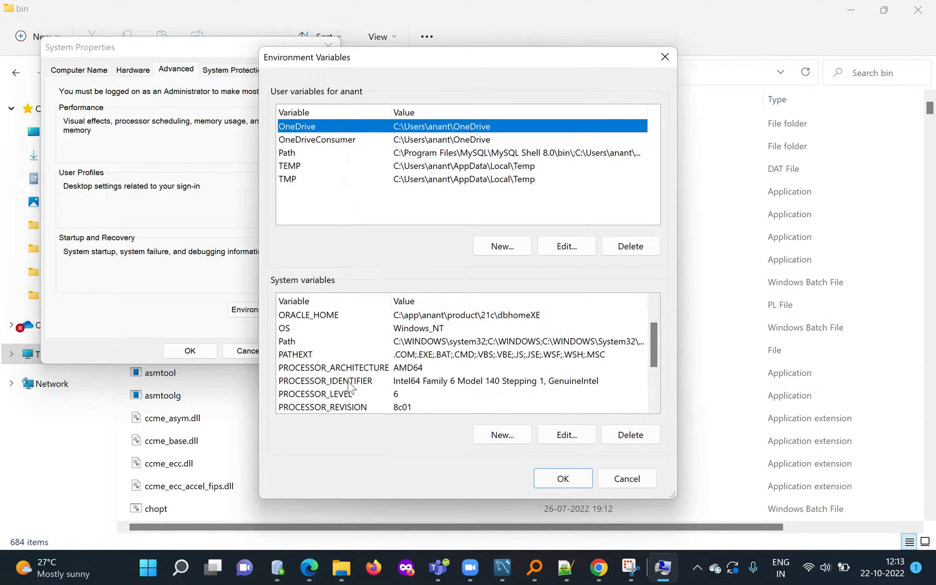
left_click(335, 342)
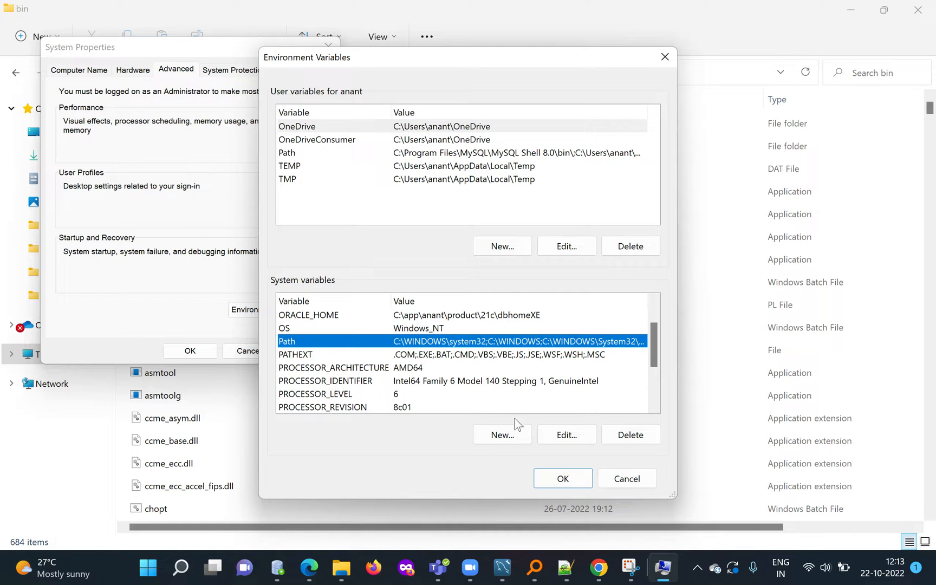
left_click(566, 437)
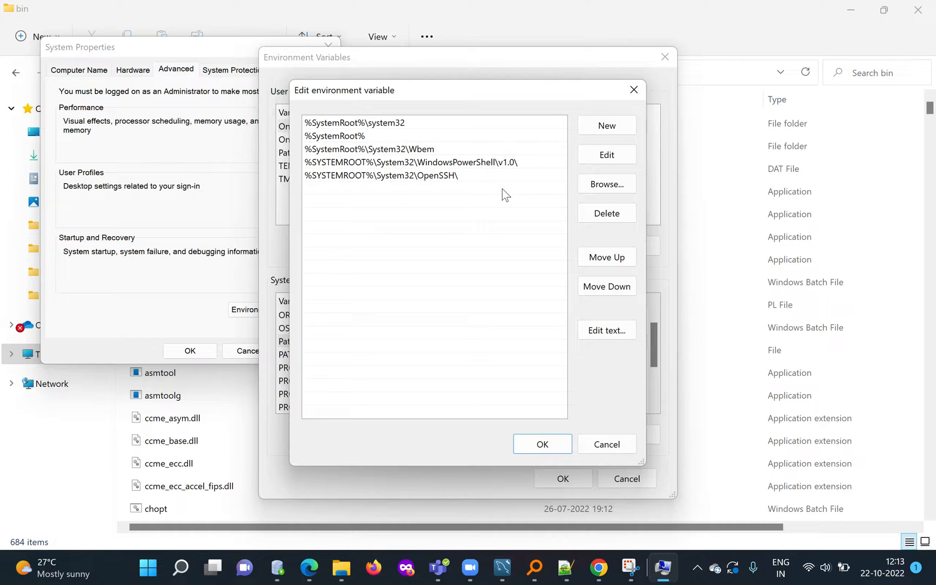
Add the entry %ORACLE_HOME%\bin\ to the system Path variable and save the changes in all open dialogs.
left_click(597, 131)
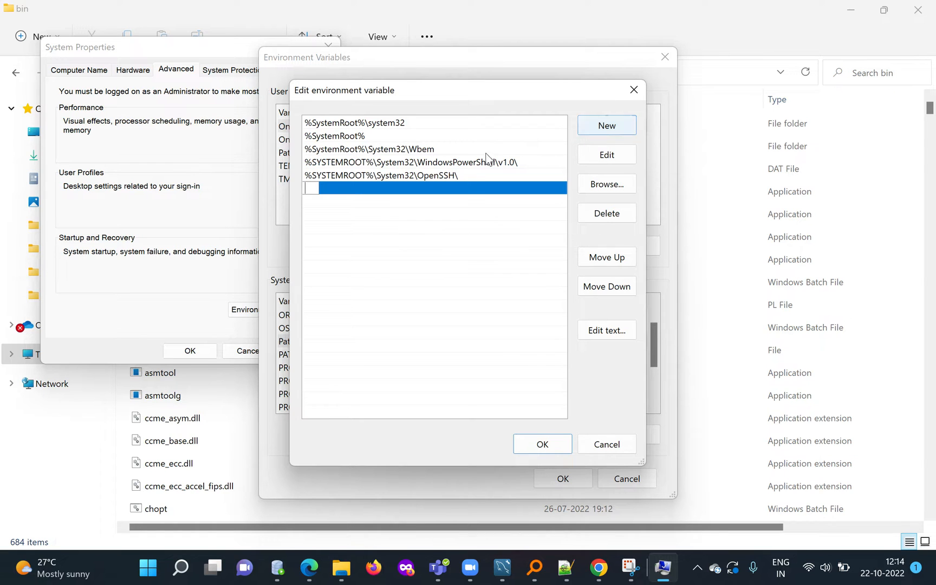
key("Caps_Lock")
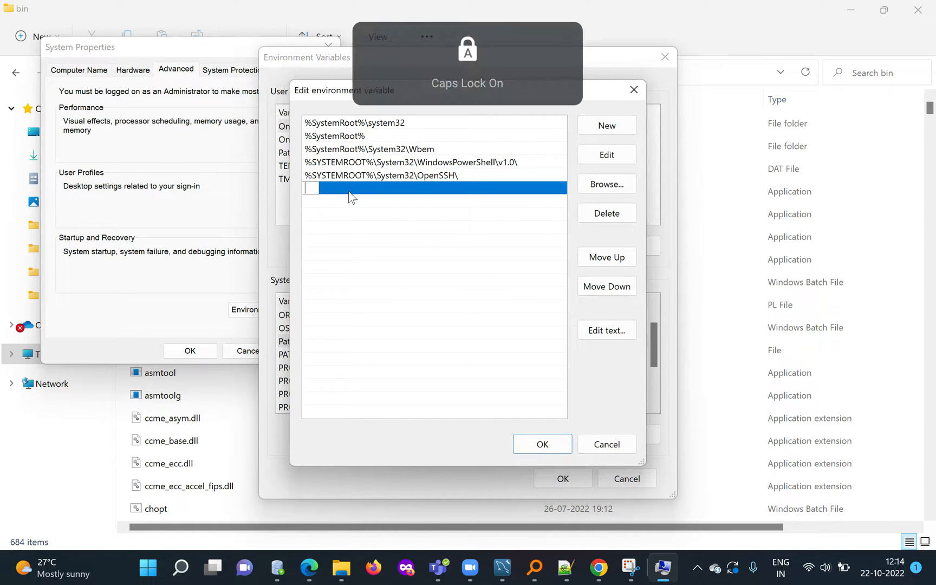
type("%")
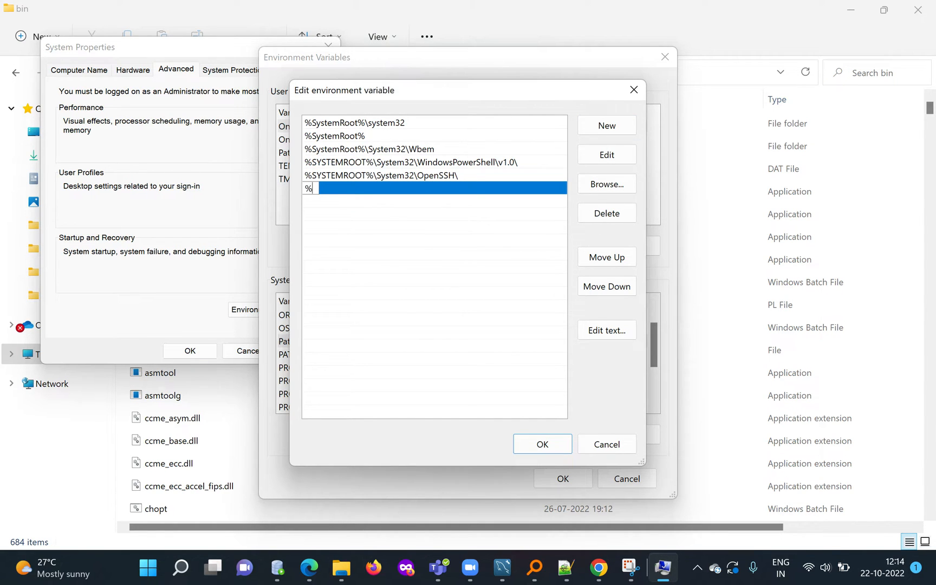
type("ORACLE_HOME%")
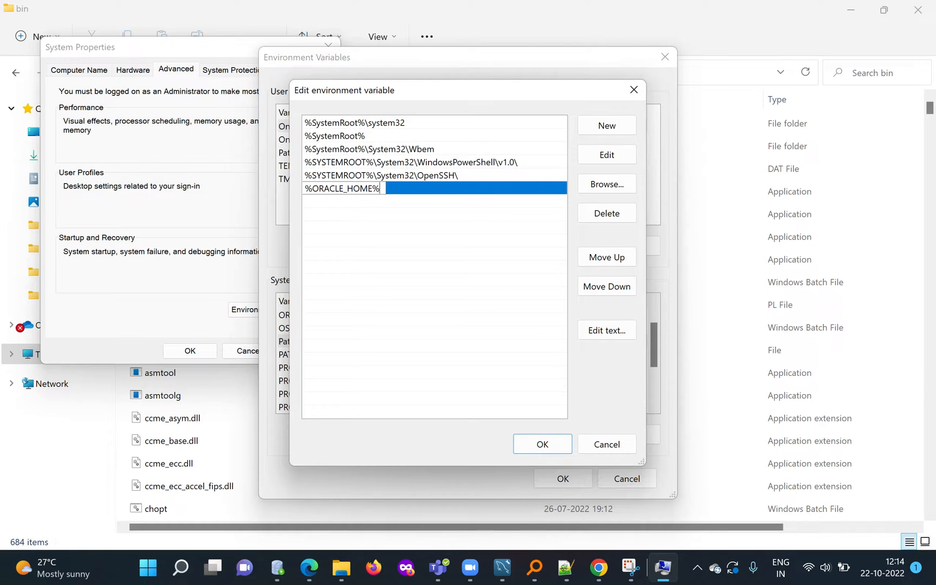
key("Caps_Lock")
type("\\bin\\")
left_click(541, 443)
left_click(553, 475)
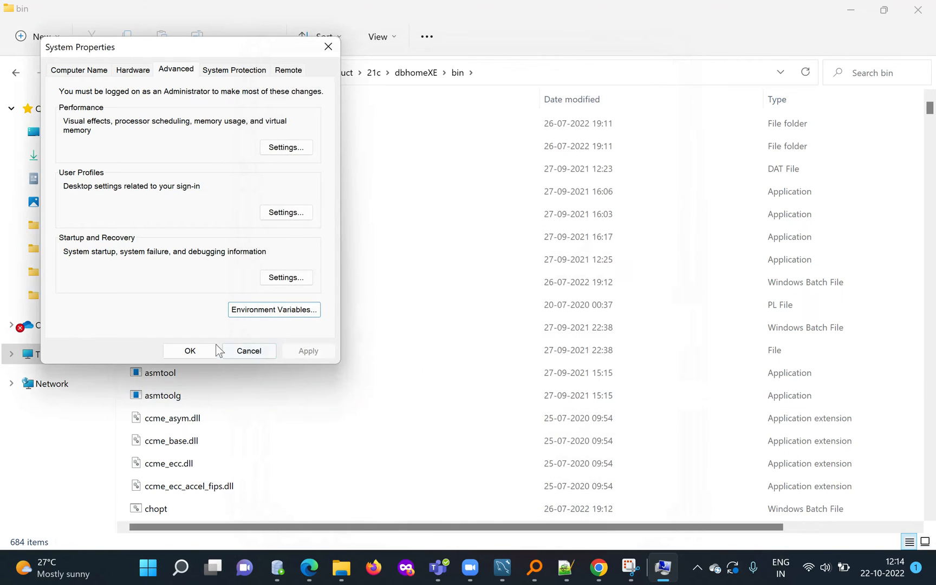
left_click(195, 350)
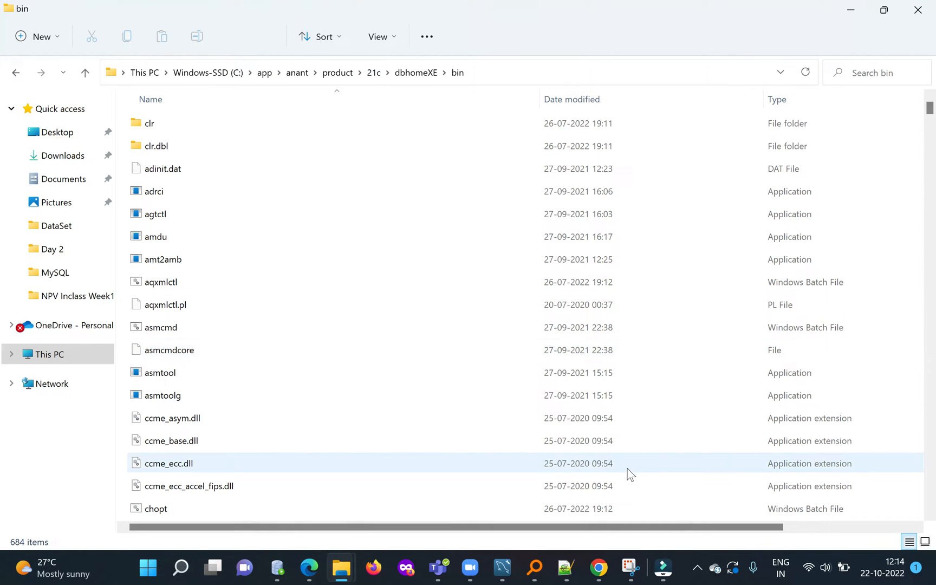
Open a new Command Prompt window and start SQL*Plus with the command sqlplus.
key("super")
type("cmd")
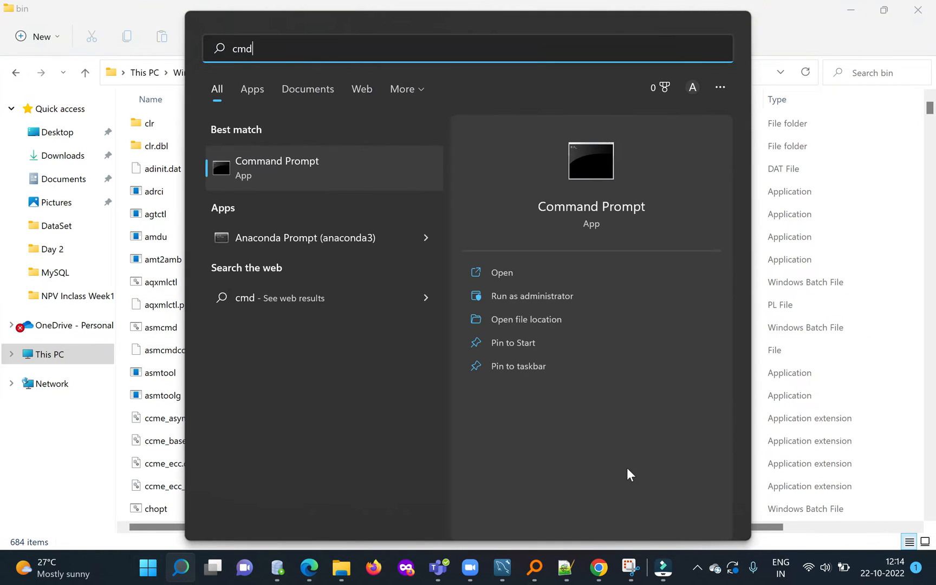
key("Return")
type("sqkoky")
key("BackSpace")
key("BackSpace")
key("BackSpace")
key("BackSpace")
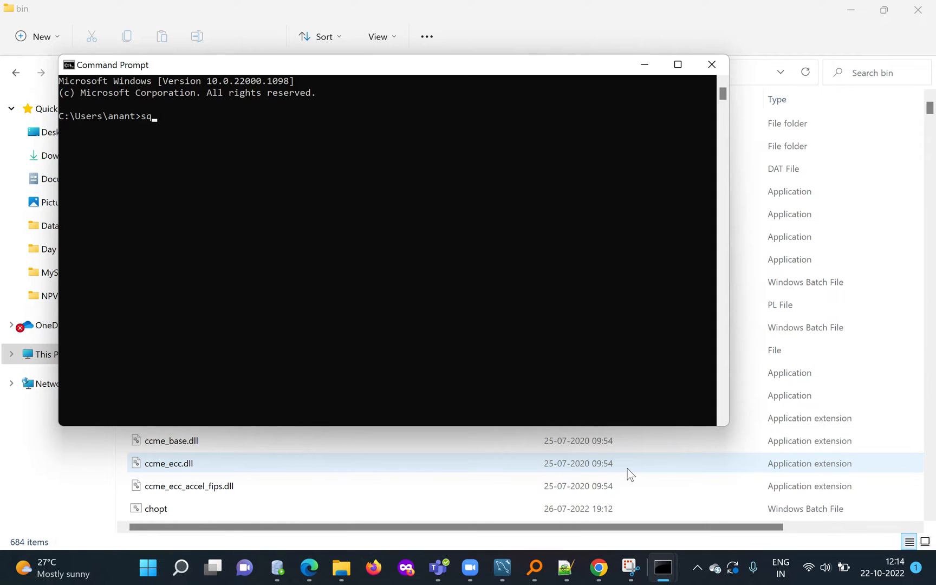
type("lplus")
key("Return")
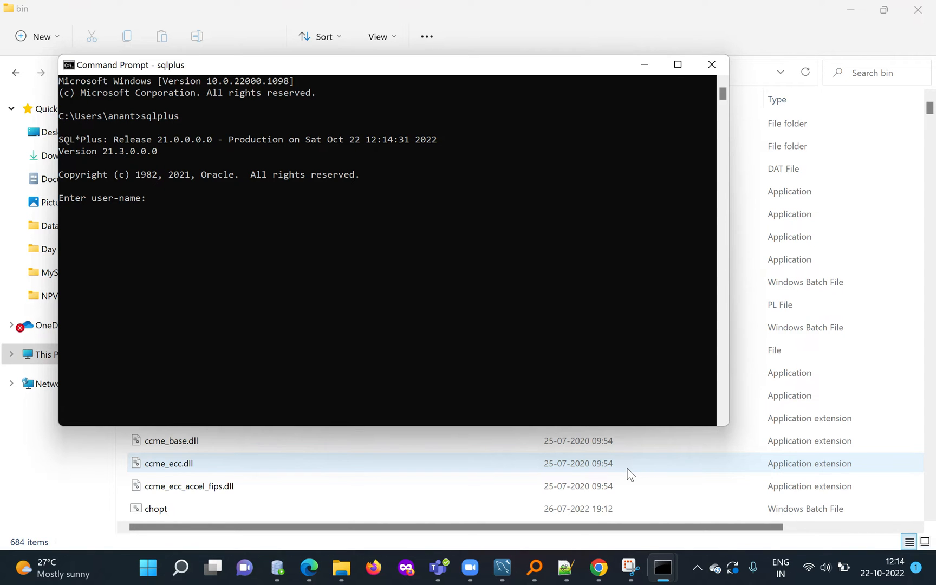
Leave the SQL*Plus login by submitting blank user names, and clear the screen with cls.
key("Return")
key("Return")
key("Return")
key("Return")
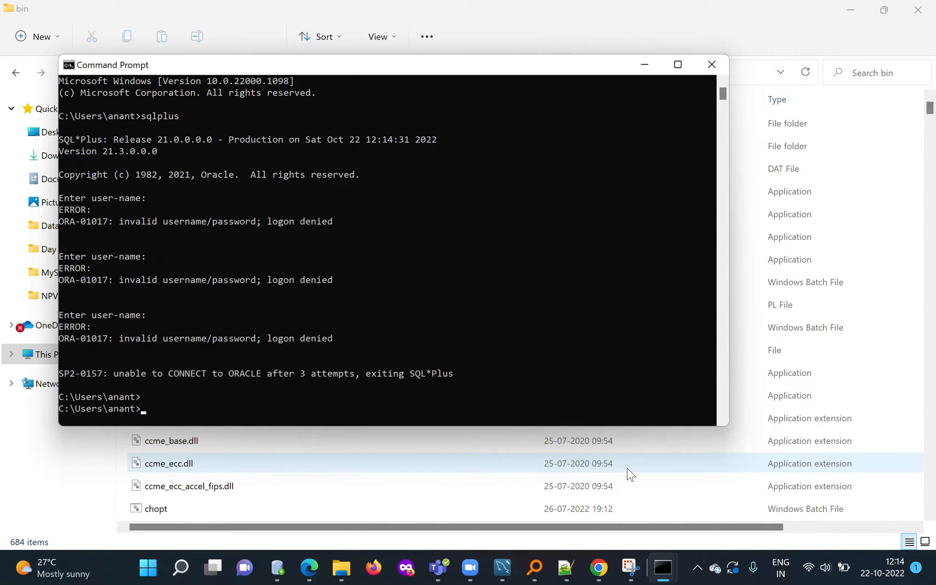
type("cls")
key("Return")
type("sq")
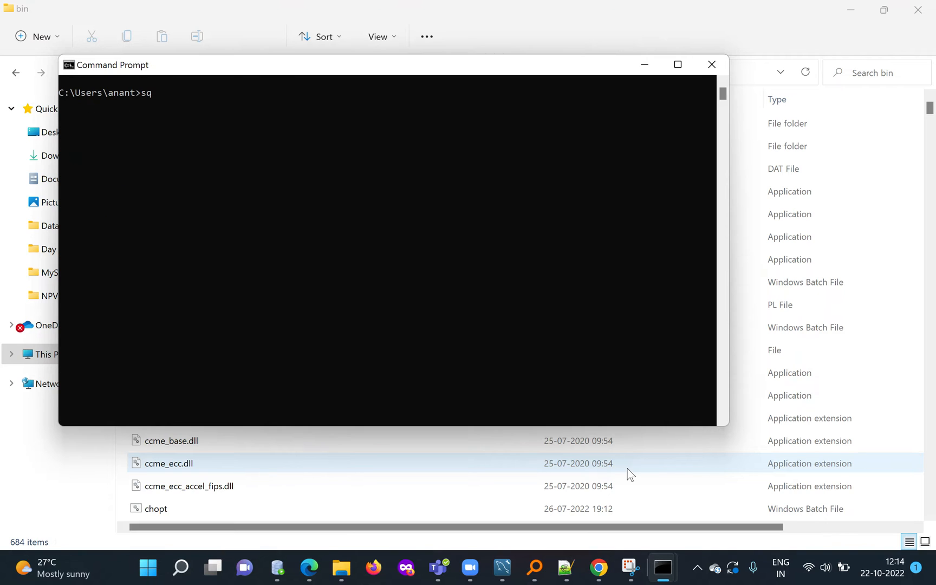
type("lplus /@xe as sysdba")
key("Return")
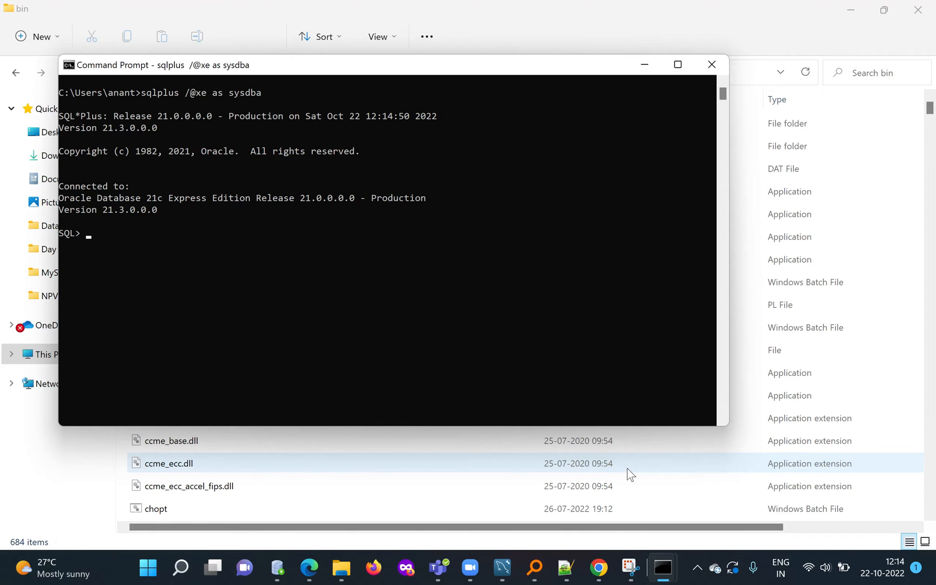